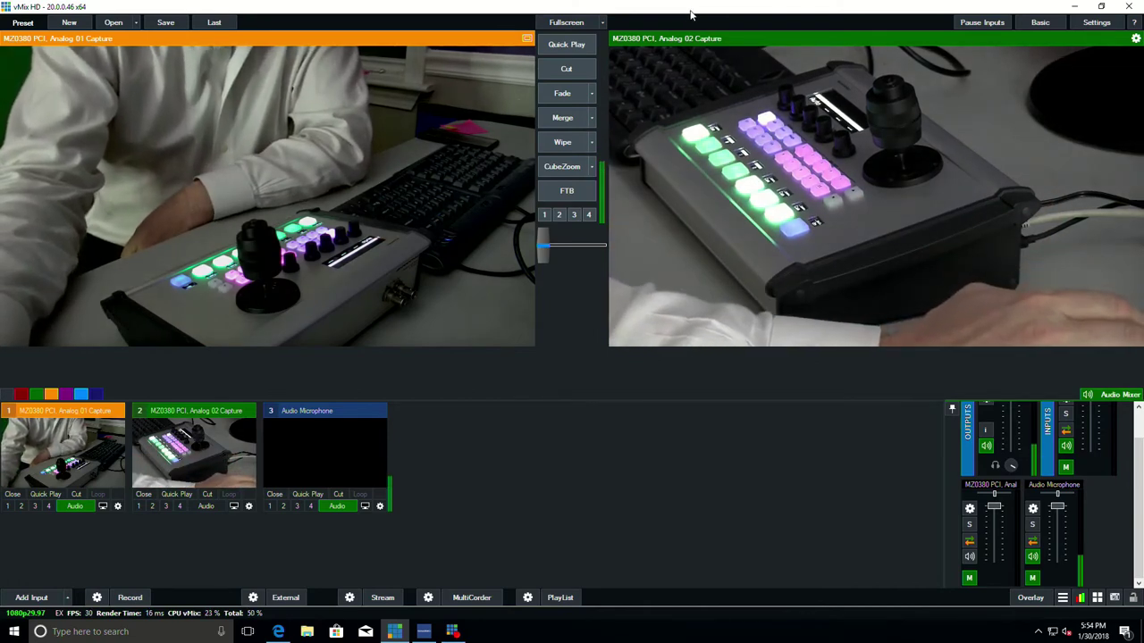
Shrink the vMix window, switch to the SKAARHOJ updater and open the controller's online configuration page
double_click(690, 14)
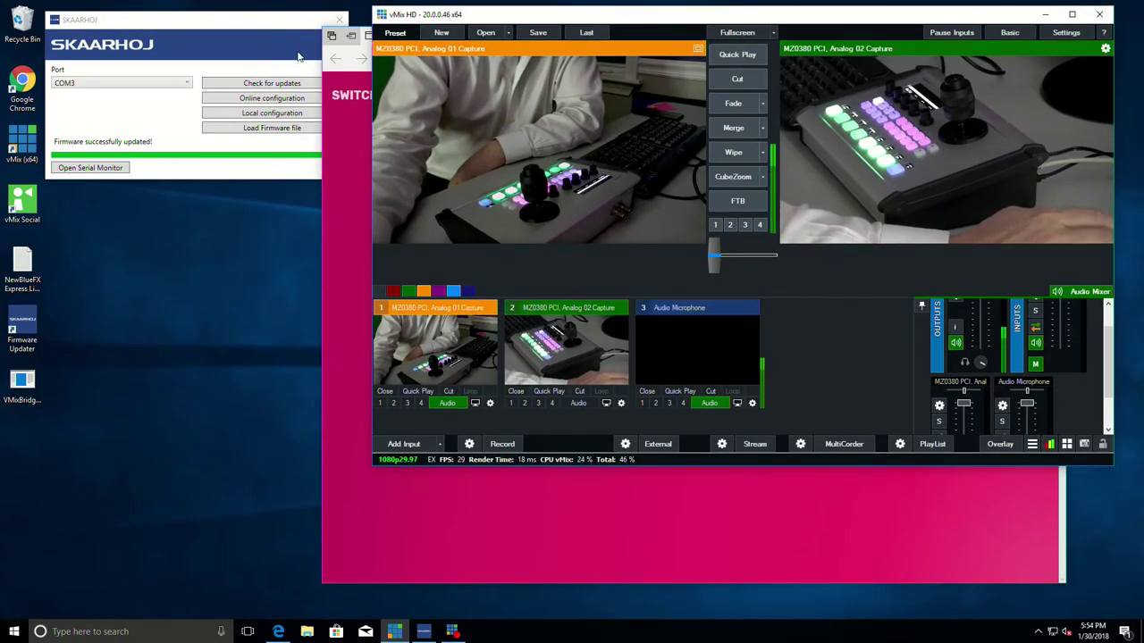
left_click(299, 56)
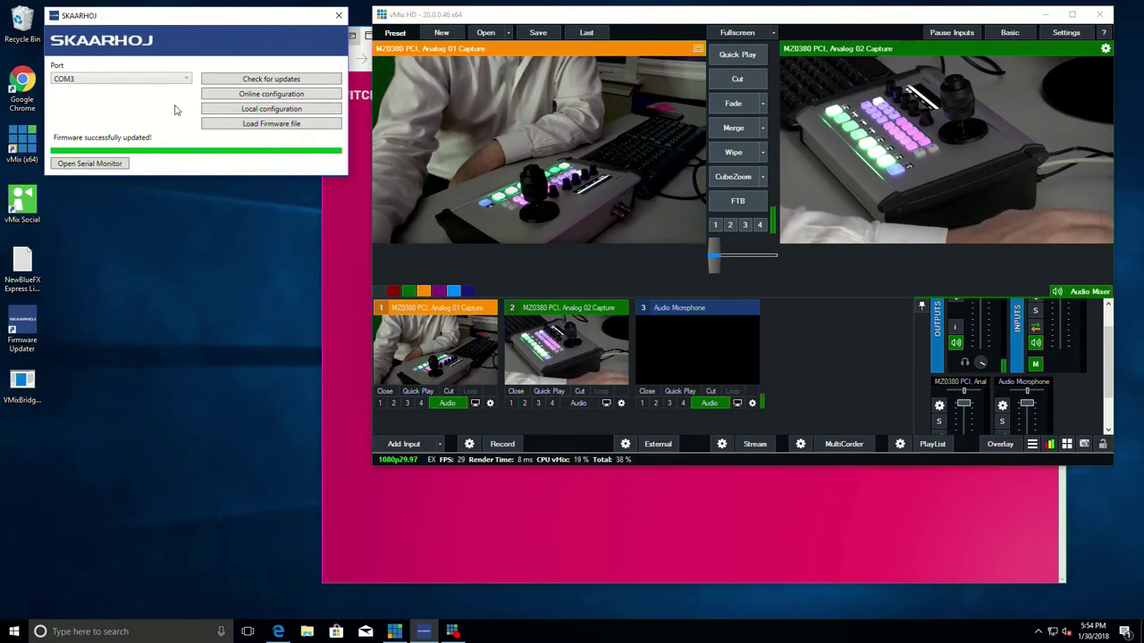
left_click(255, 97)
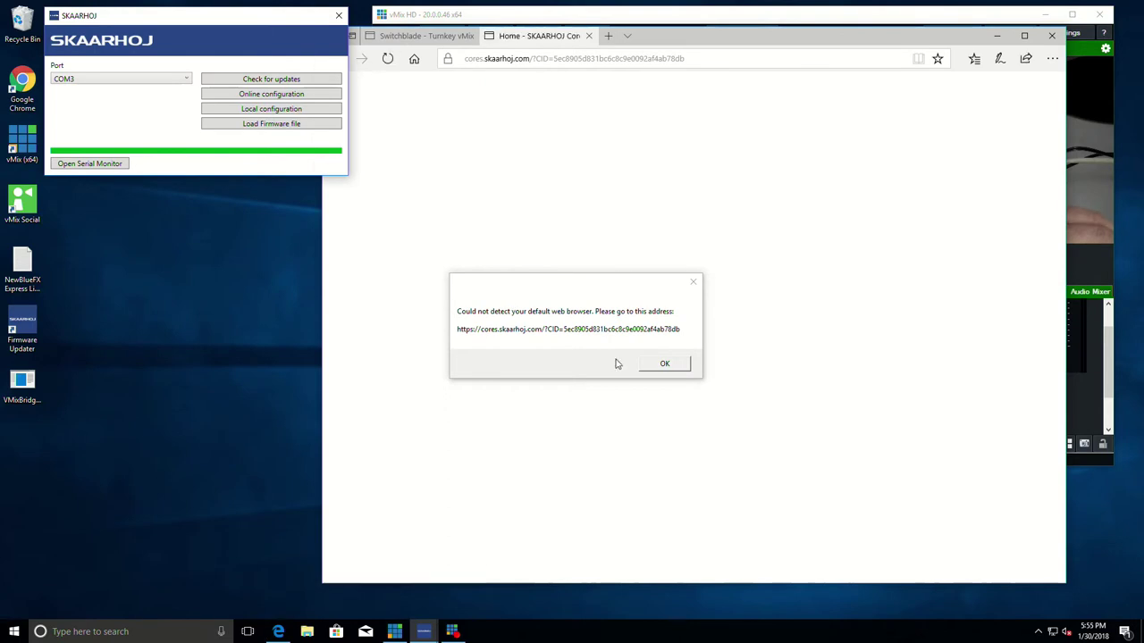
left_click(652, 363)
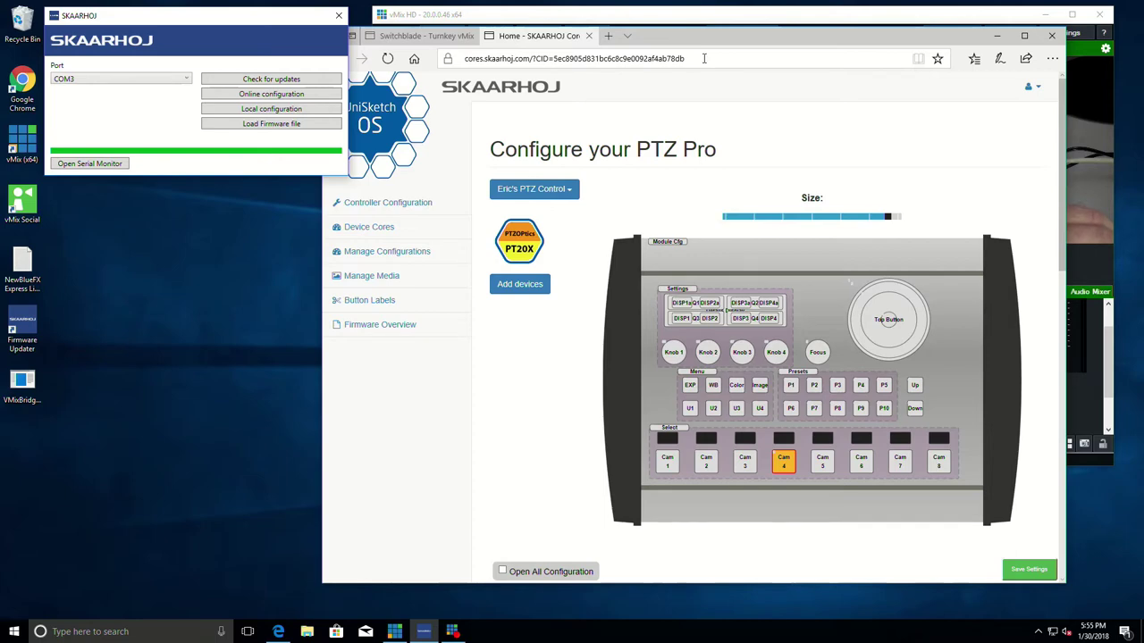
Examine Knob 1's action settings for each state, along with the controller and PTZOptics PT20X IP settings
mouse_move(1054, 112)
left_mouse_down()
mouse_move(1052, 392)
mouse_move(1065, 112)
left_mouse_up()
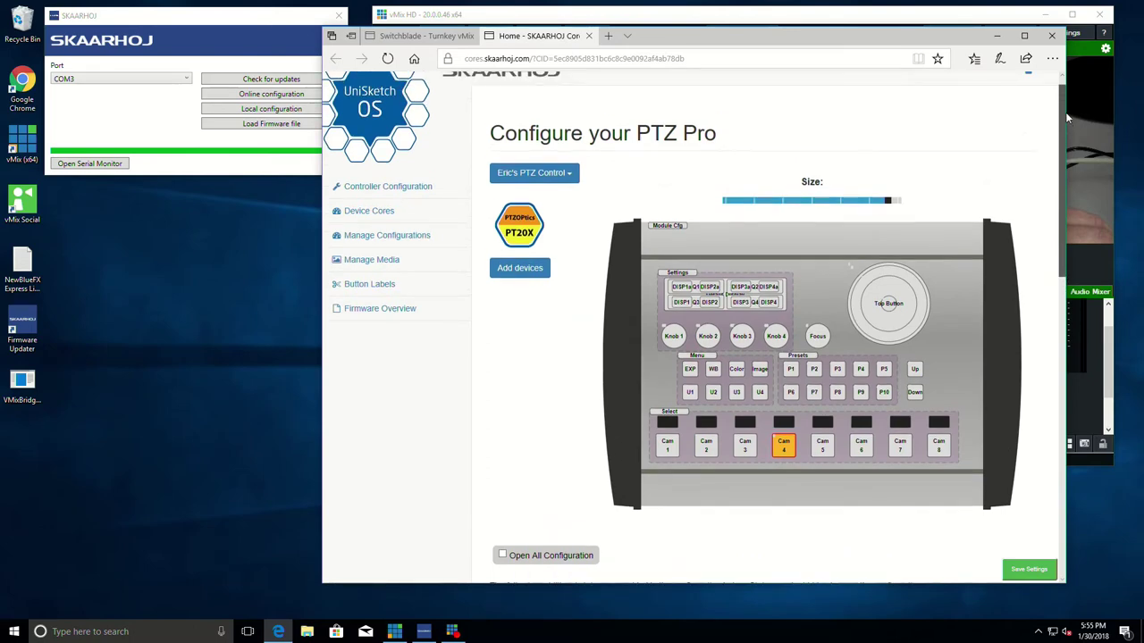
left_click_drag(1065, 112, 1063, 148)
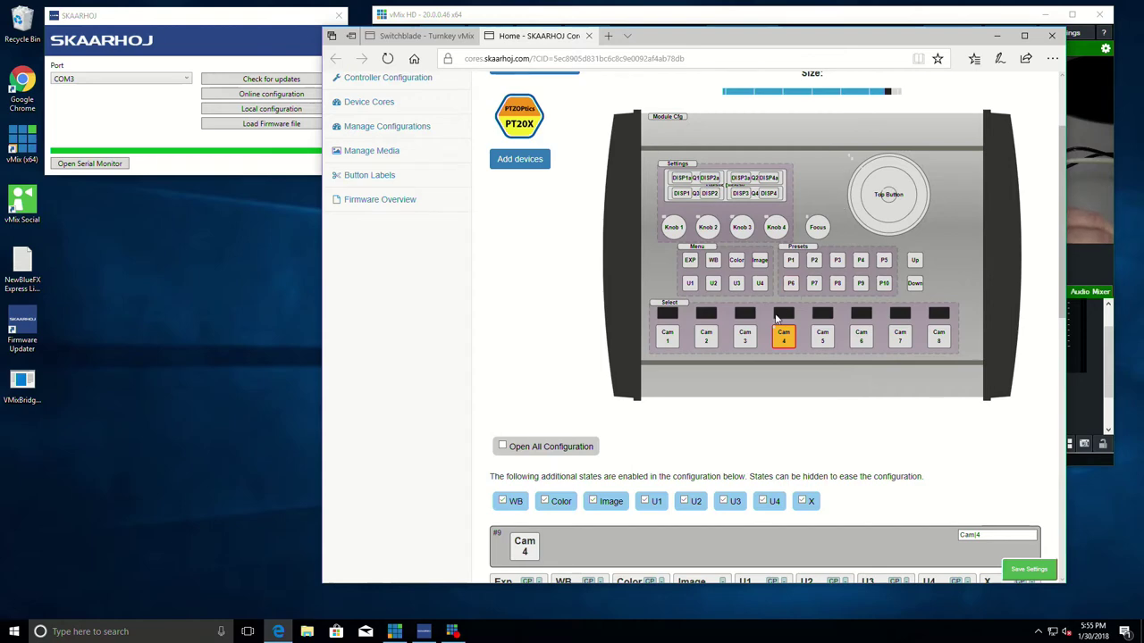
left_click(673, 227)
scroll(675, 230, "down", 2)
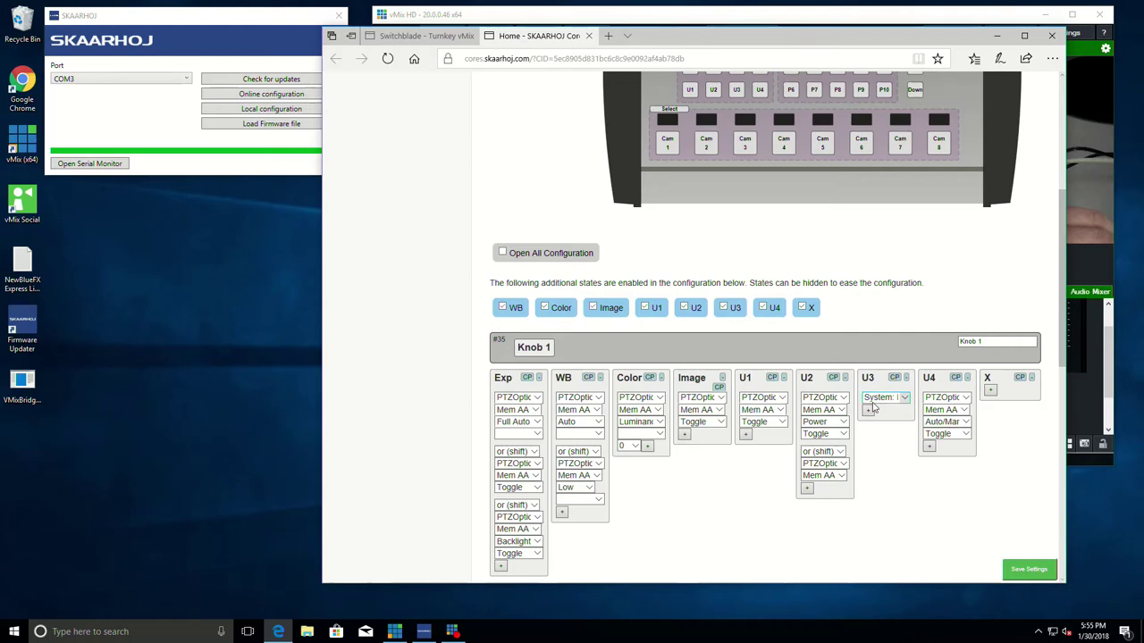
scroll(872, 403, "down", 4)
scroll(813, 412, "down", 3)
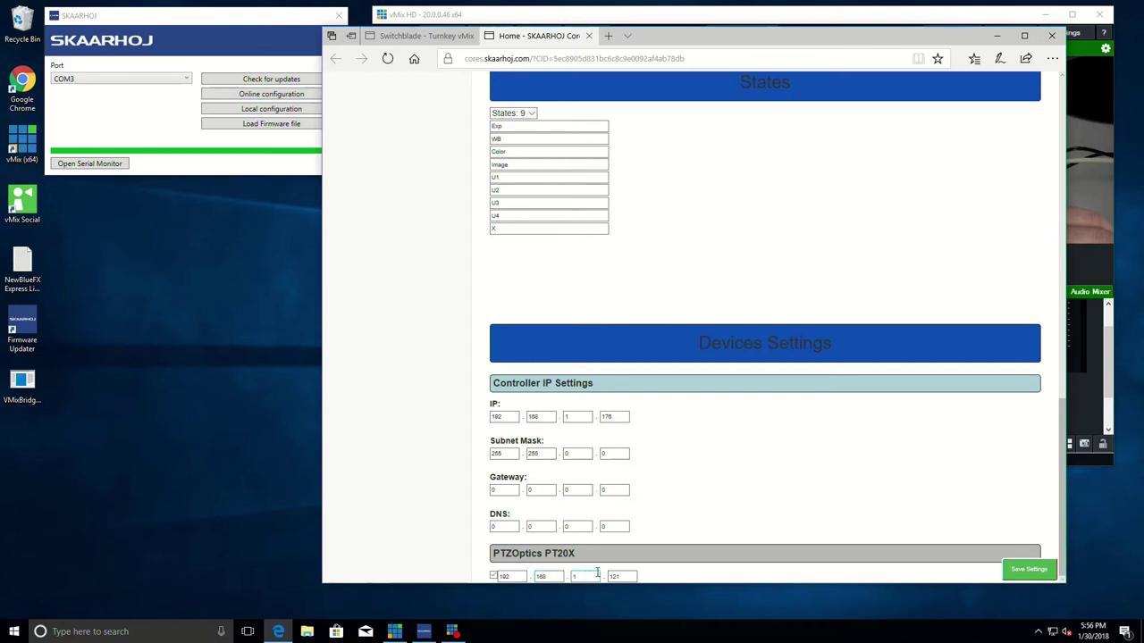
scroll(718, 485, "up", 10)
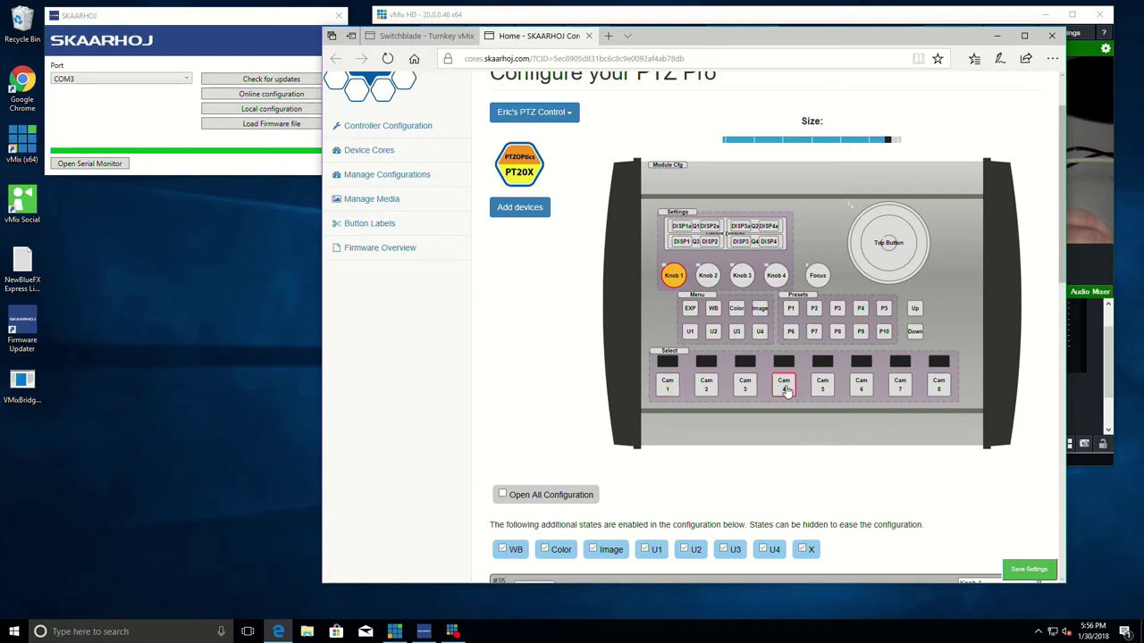
Examine the P1 preset button's Exp settings and the list of PTZOptics PT20X and System actions available for it
left_click(792, 311)
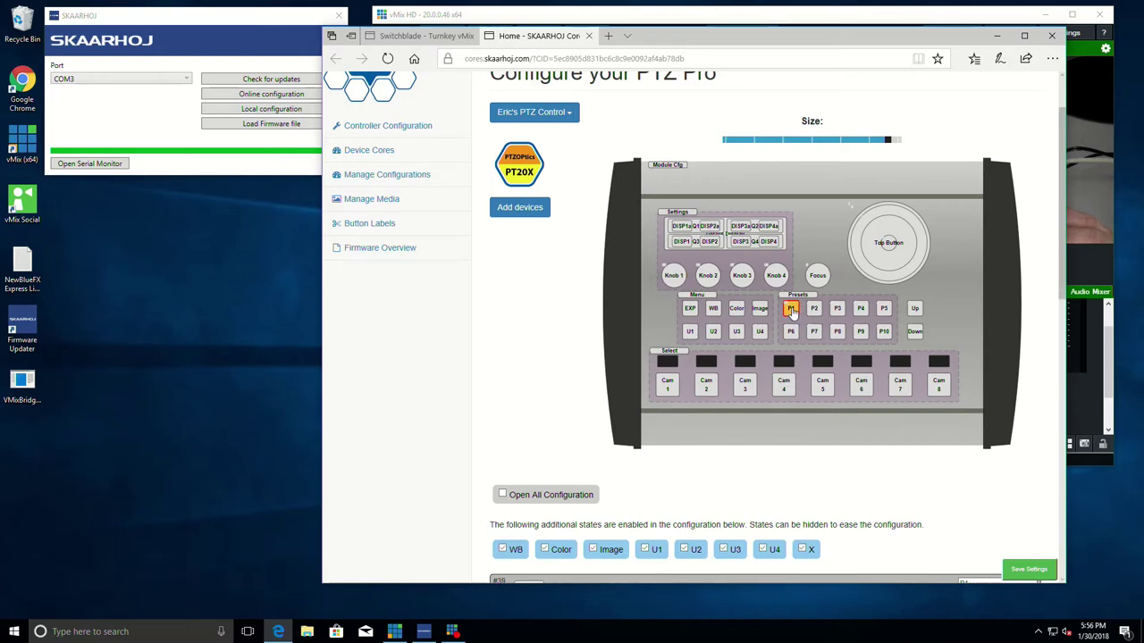
scroll(614, 339, "down", 2)
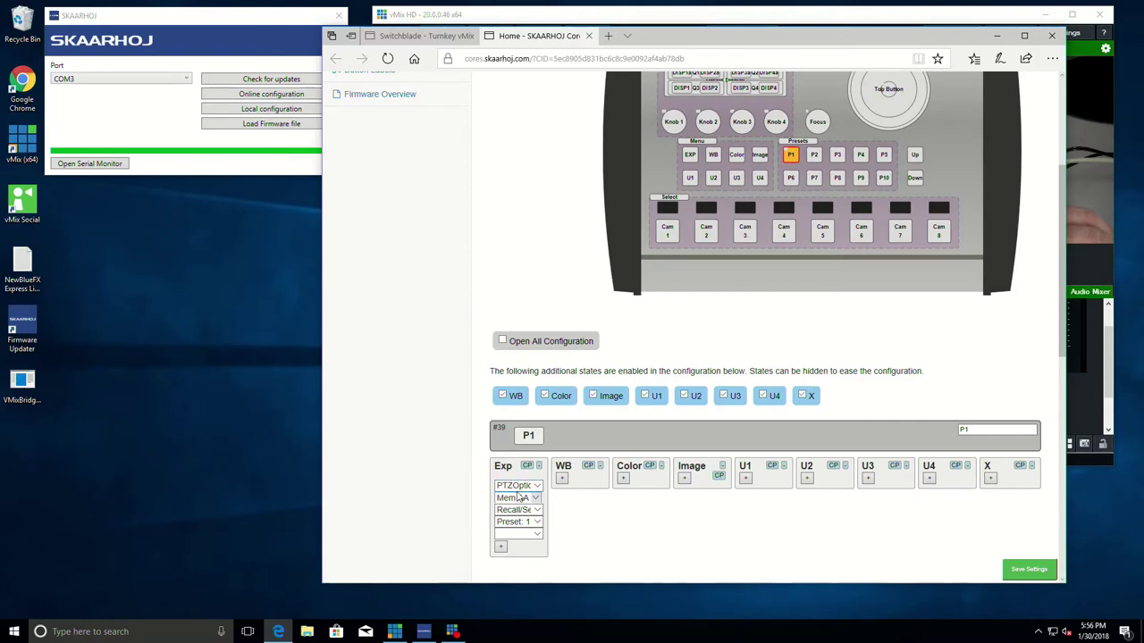
scroll(502, 474, "down", 1)
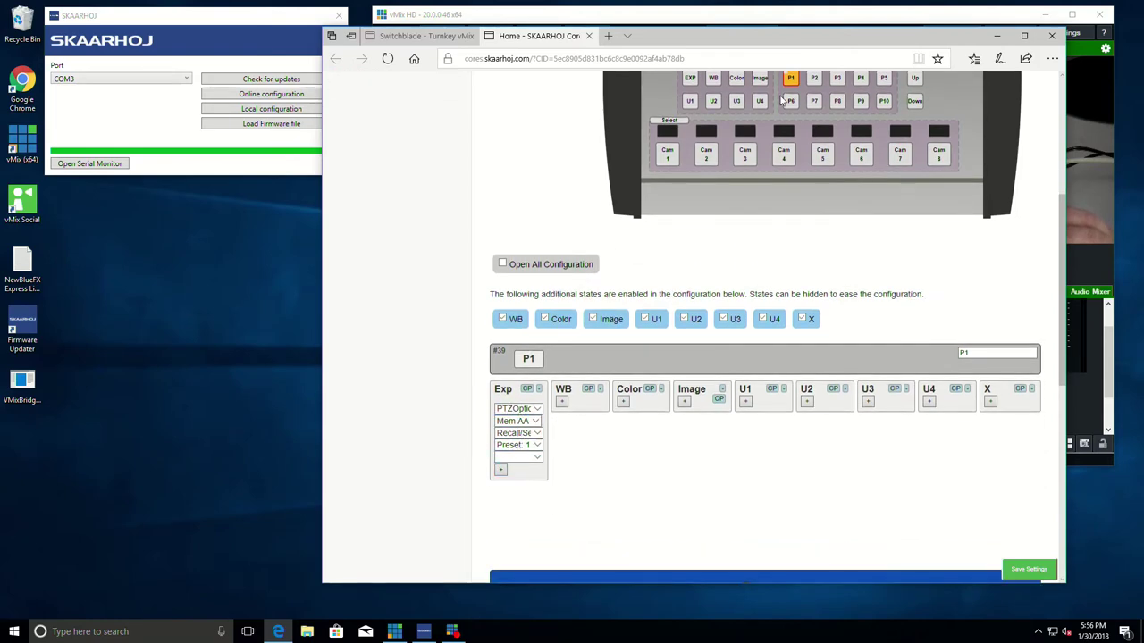
left_click(524, 411)
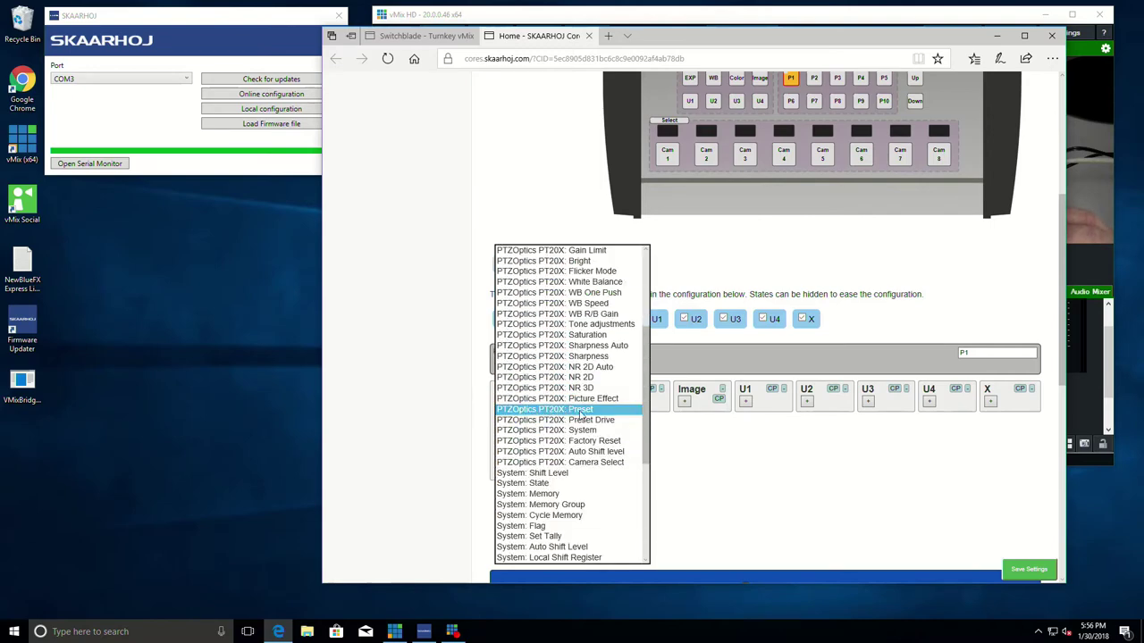
scroll(625, 375, "up", 5)
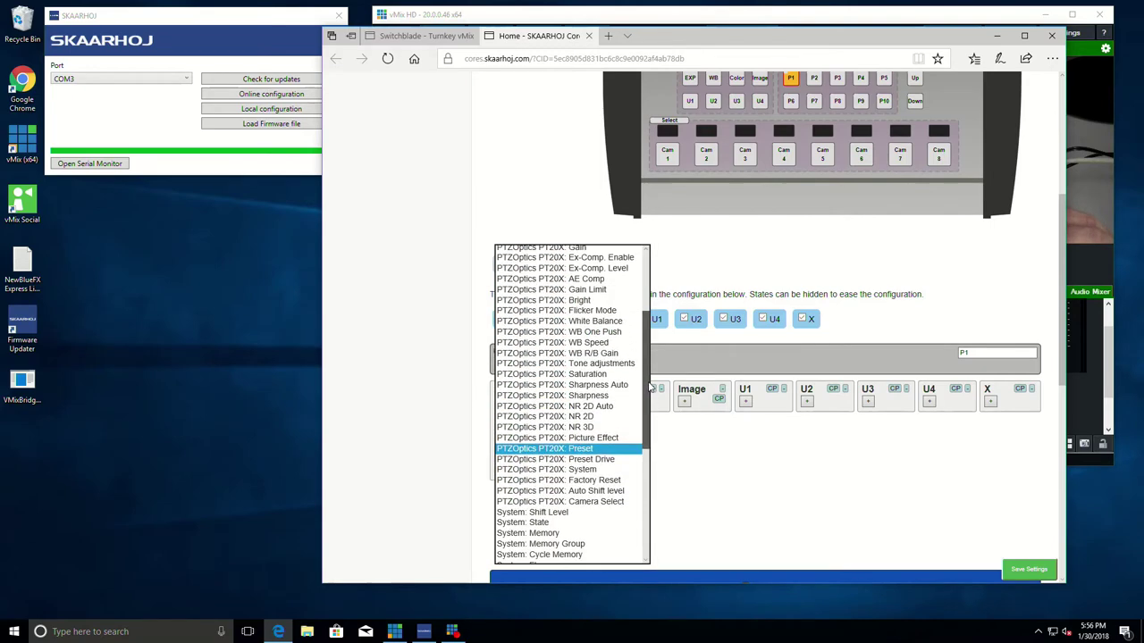
left_click_drag(651, 315, 643, 420)
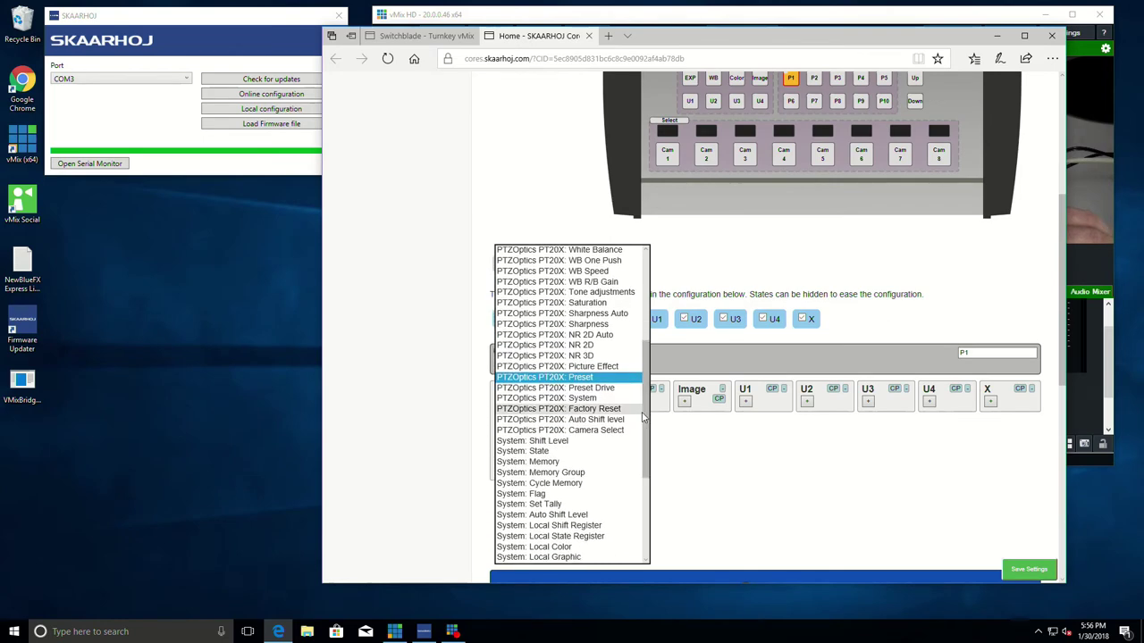
left_click_drag(644, 420, 657, 352)
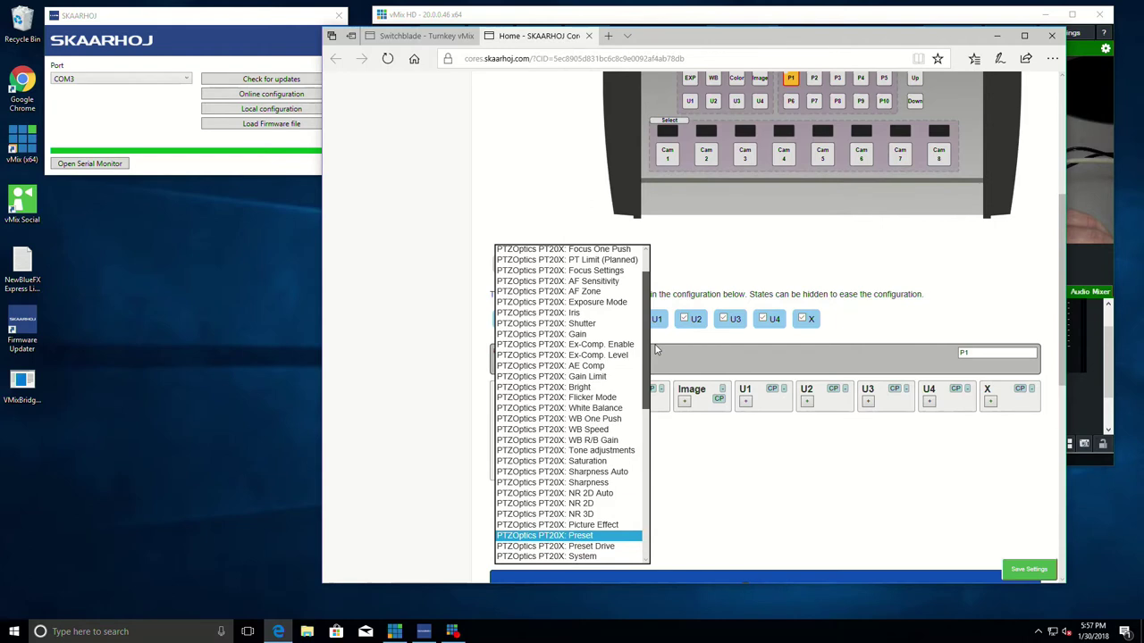
left_click(679, 453)
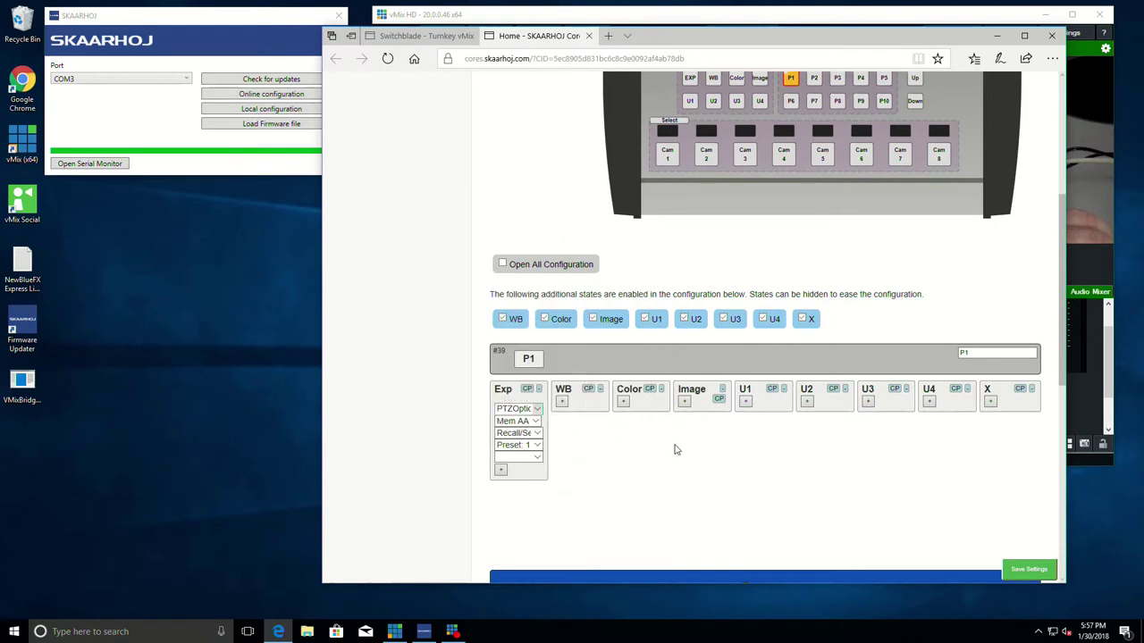
Copy the P1 button's Exp action into the Exp state of Cam 2, keeping the Preset action with Preset: 1
left_click(527, 392)
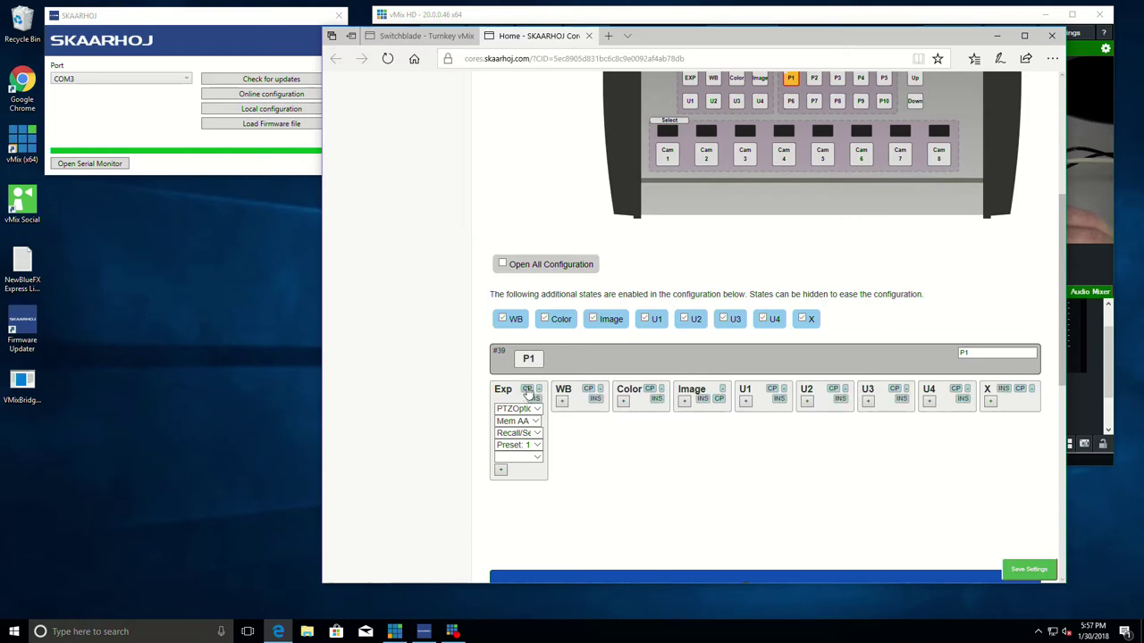
left_click(706, 155)
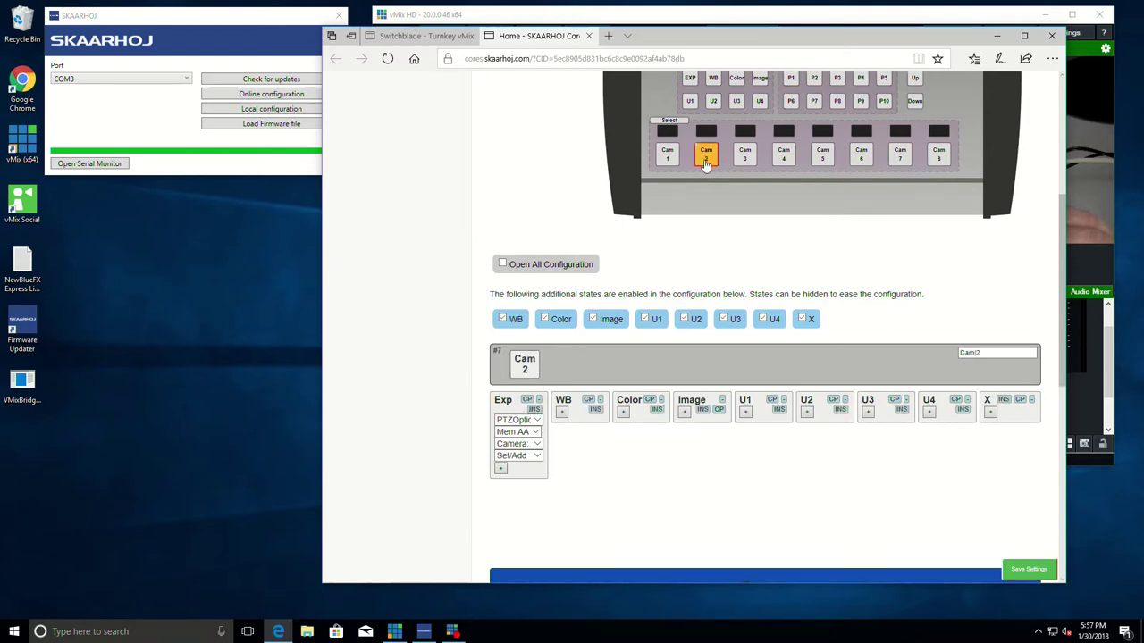
left_click(536, 410)
left_click(536, 421)
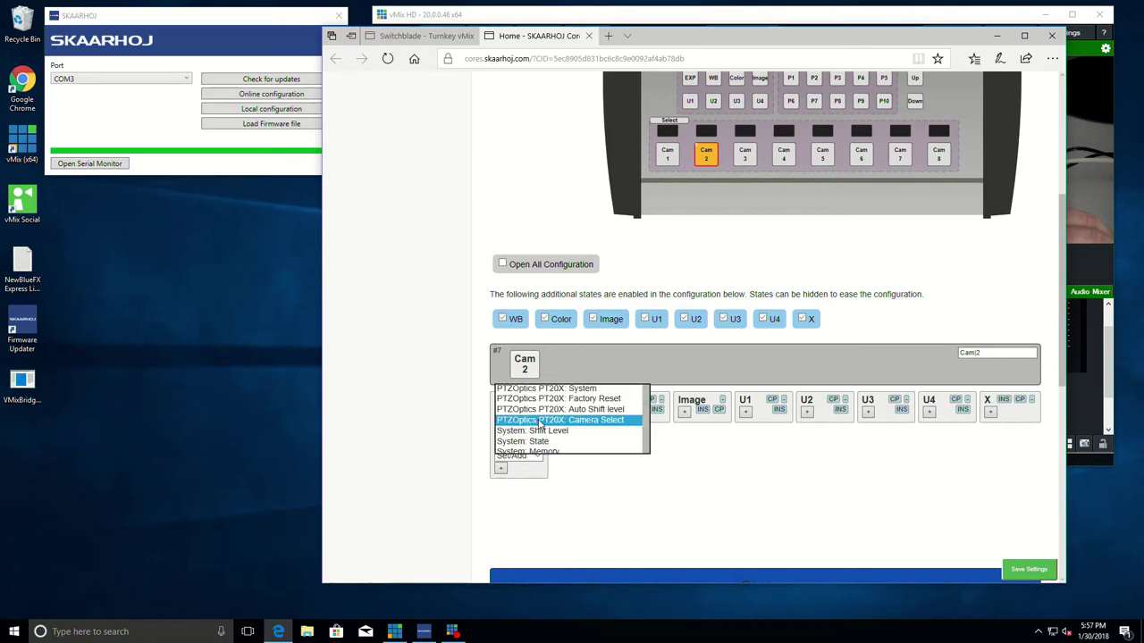
left_click(523, 445)
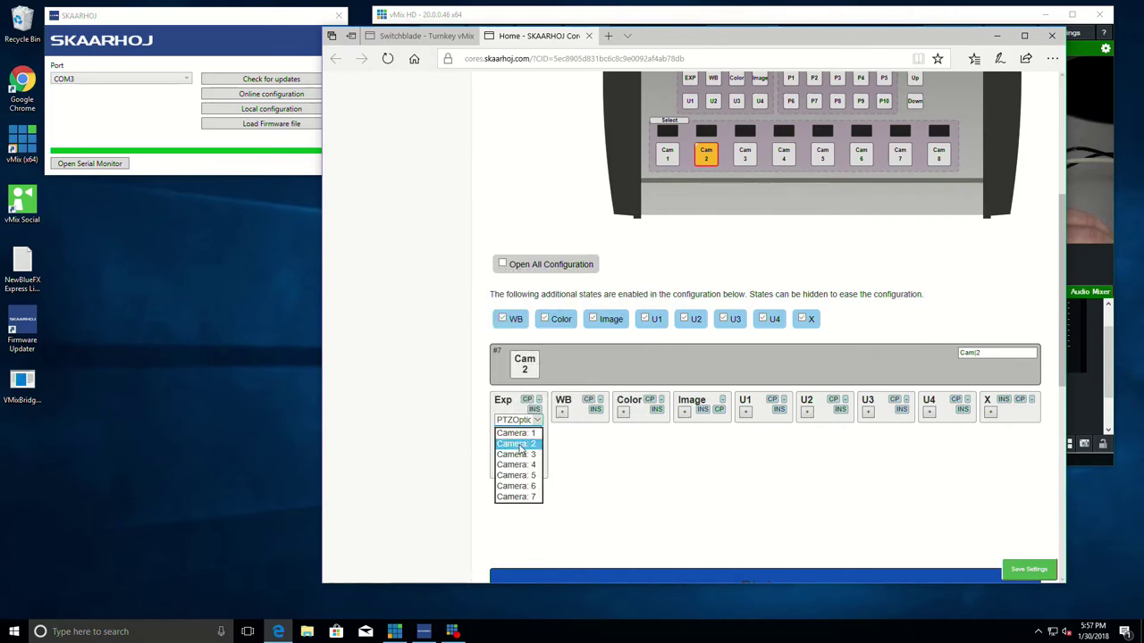
left_click(563, 445)
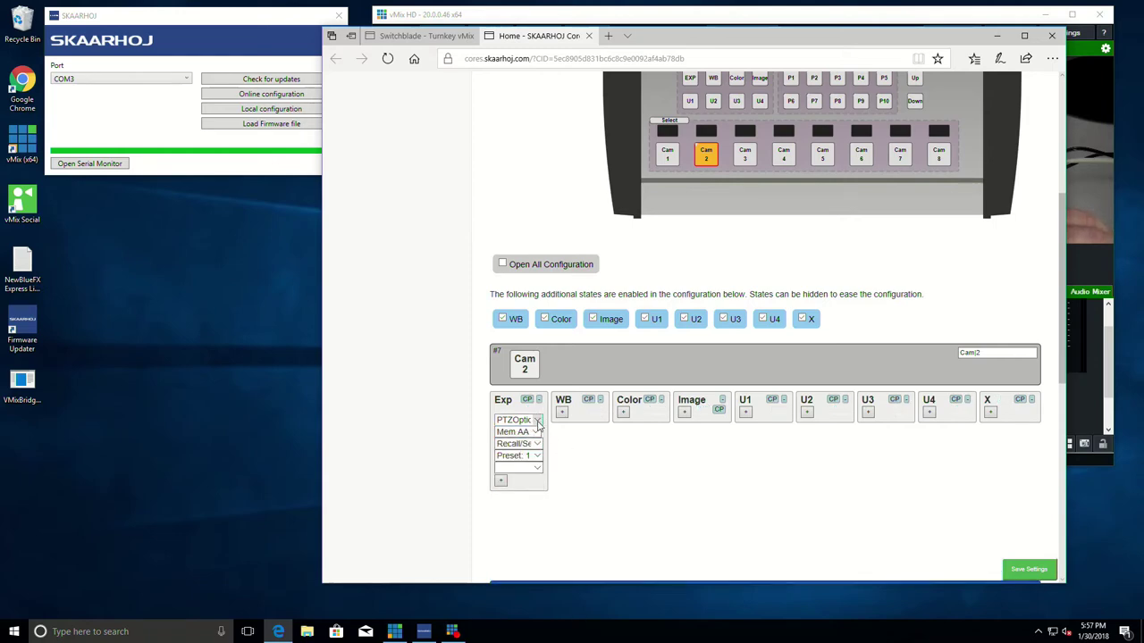
left_click(533, 420)
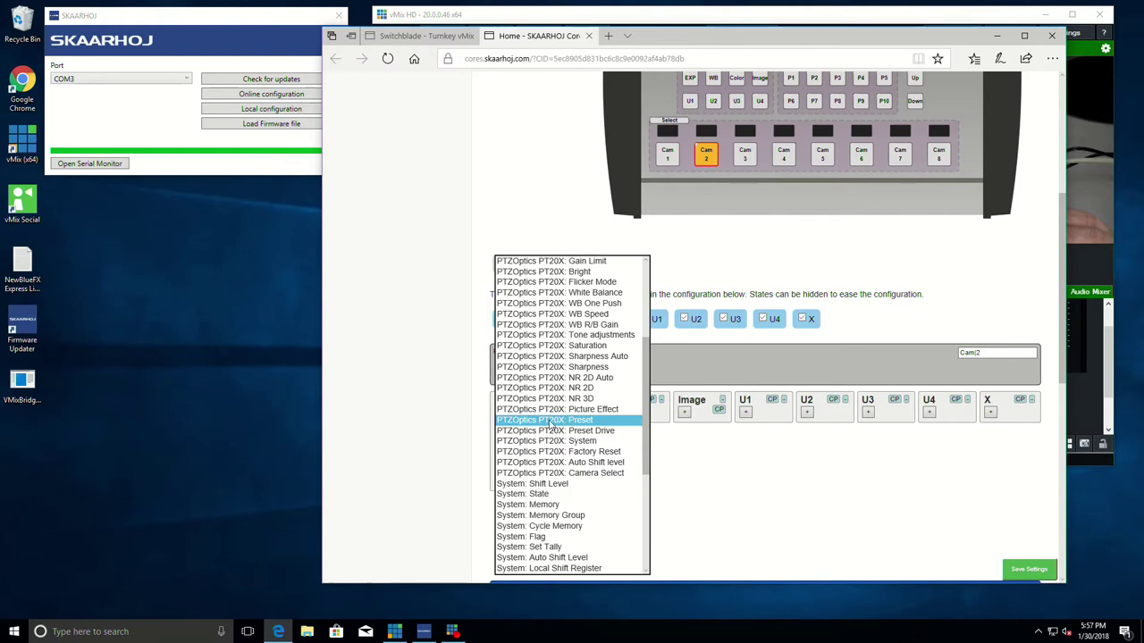
left_click(552, 421)
left_click(535, 462)
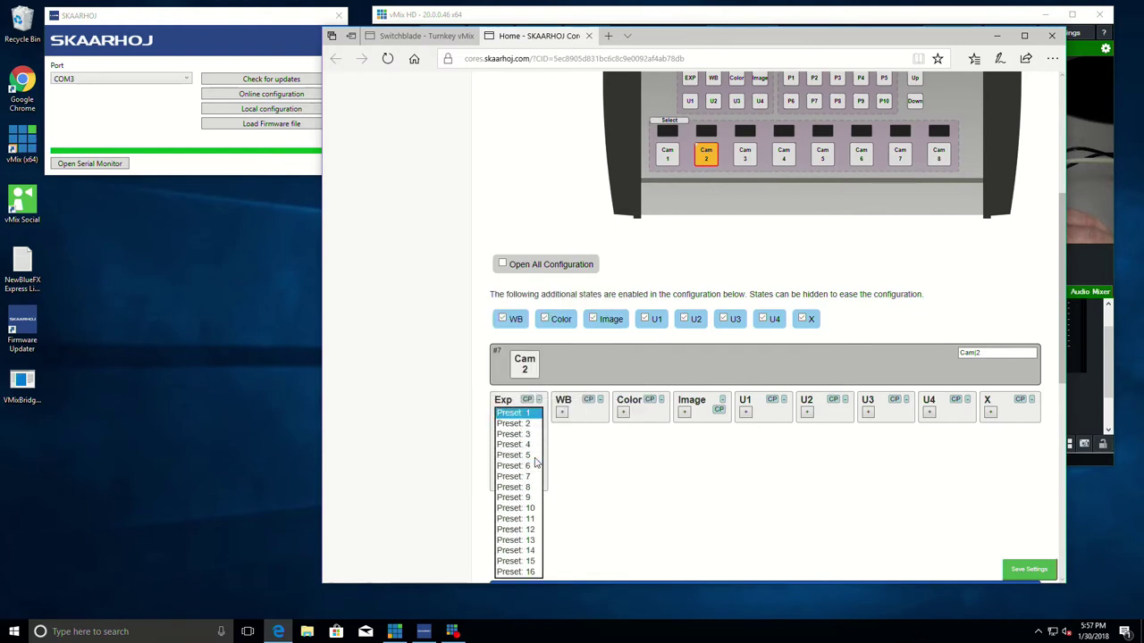
left_click(567, 460)
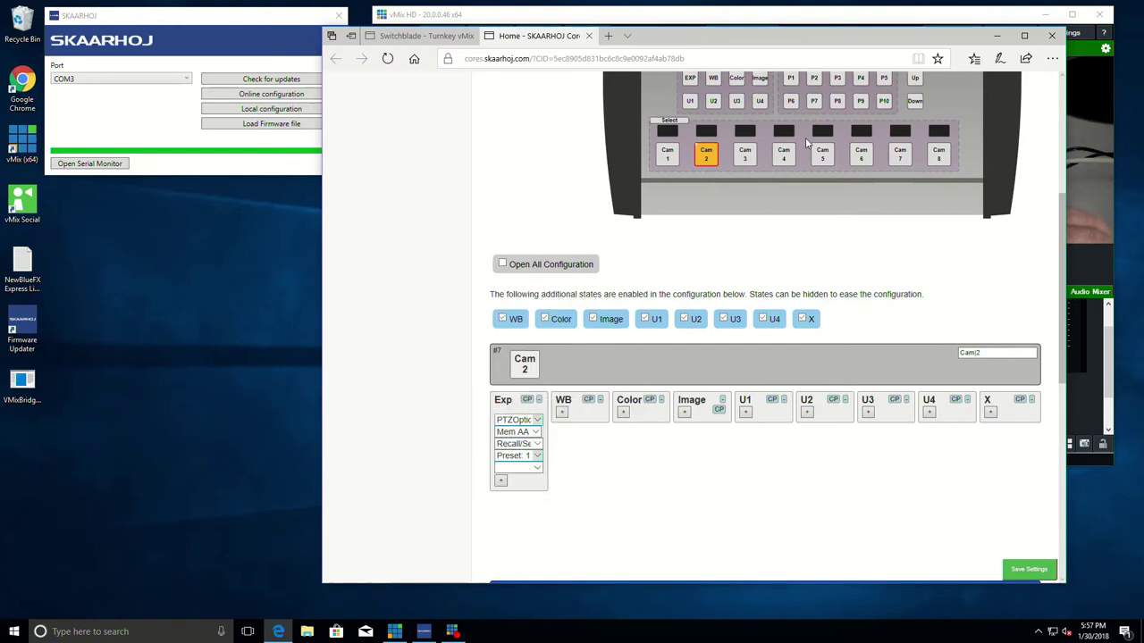
Copy the P2 button's Exp action into the Exp state of Cam 3
left_click(813, 81)
left_click(527, 390)
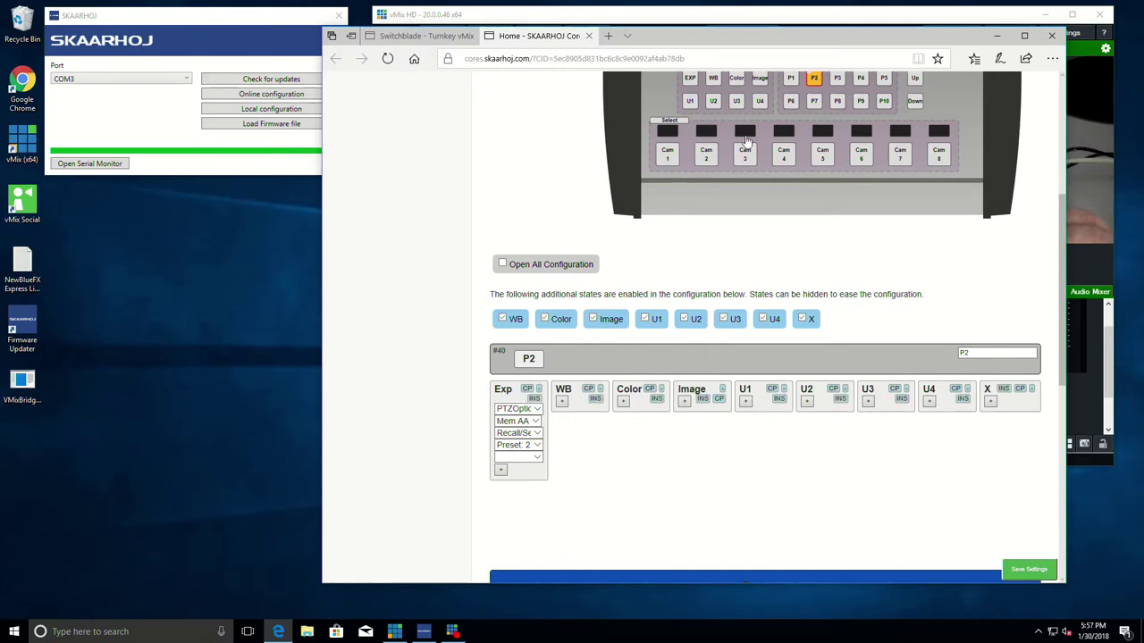
left_click(744, 155)
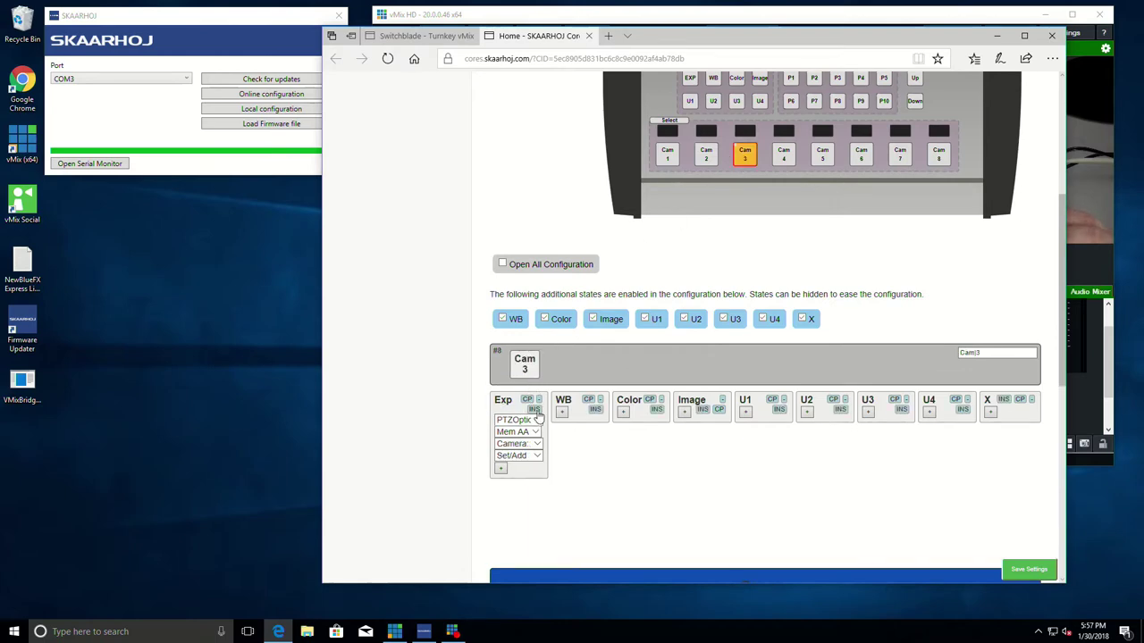
left_click(533, 409)
Copy the P3 button's Exp action into the Exp state of Cam 4 and save the controller configuration
left_click(837, 78)
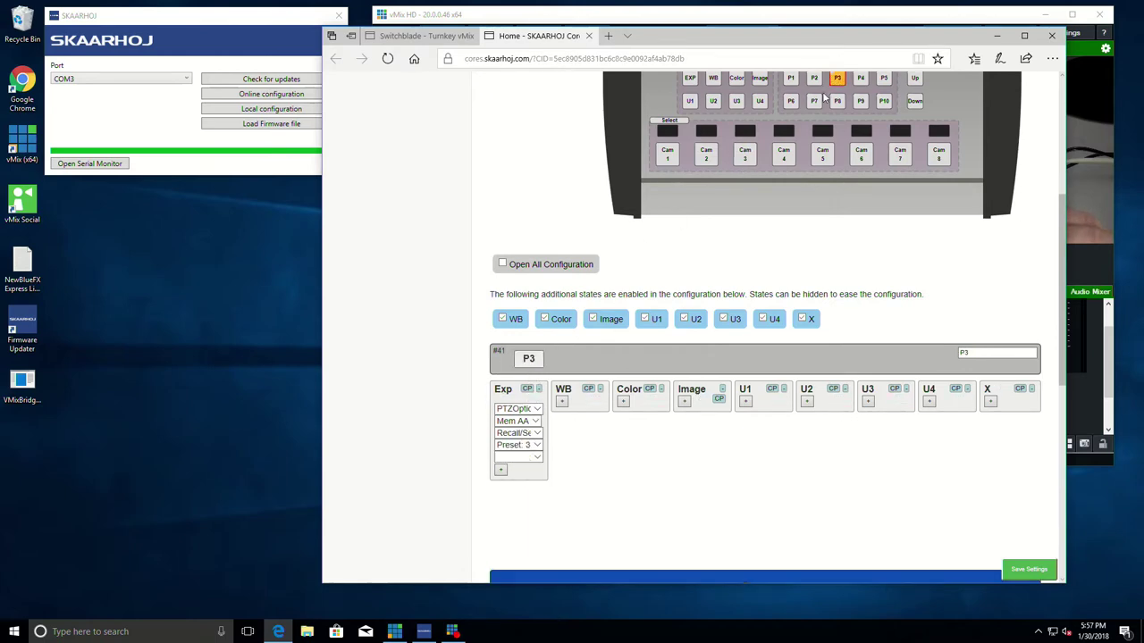
left_click(527, 389)
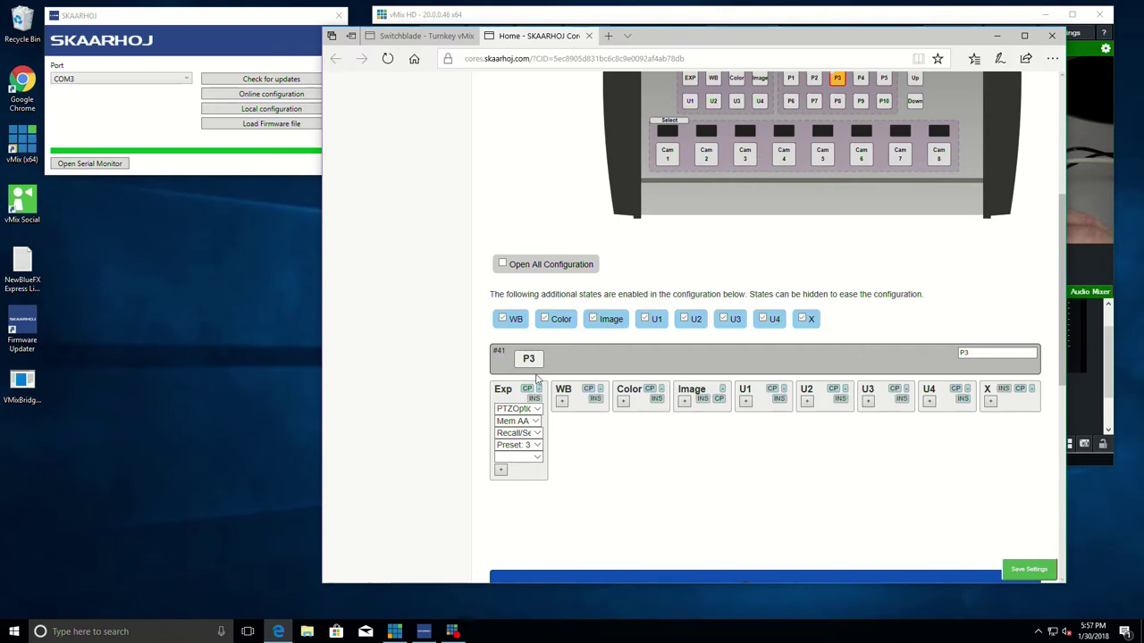
left_click(783, 154)
left_click(533, 409)
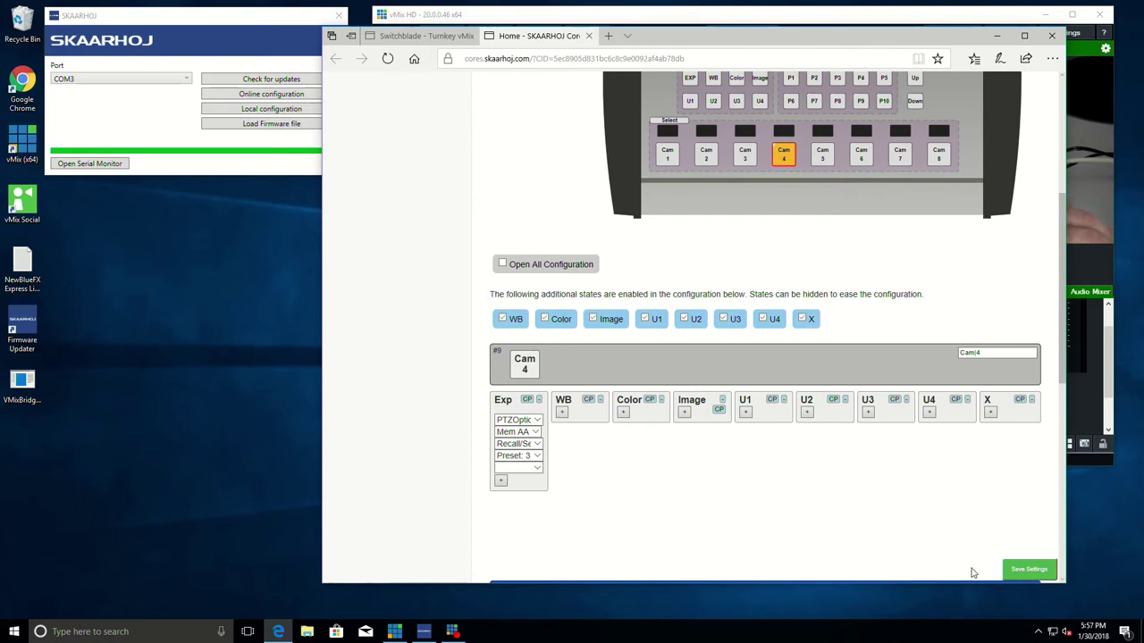
left_click(1034, 572)
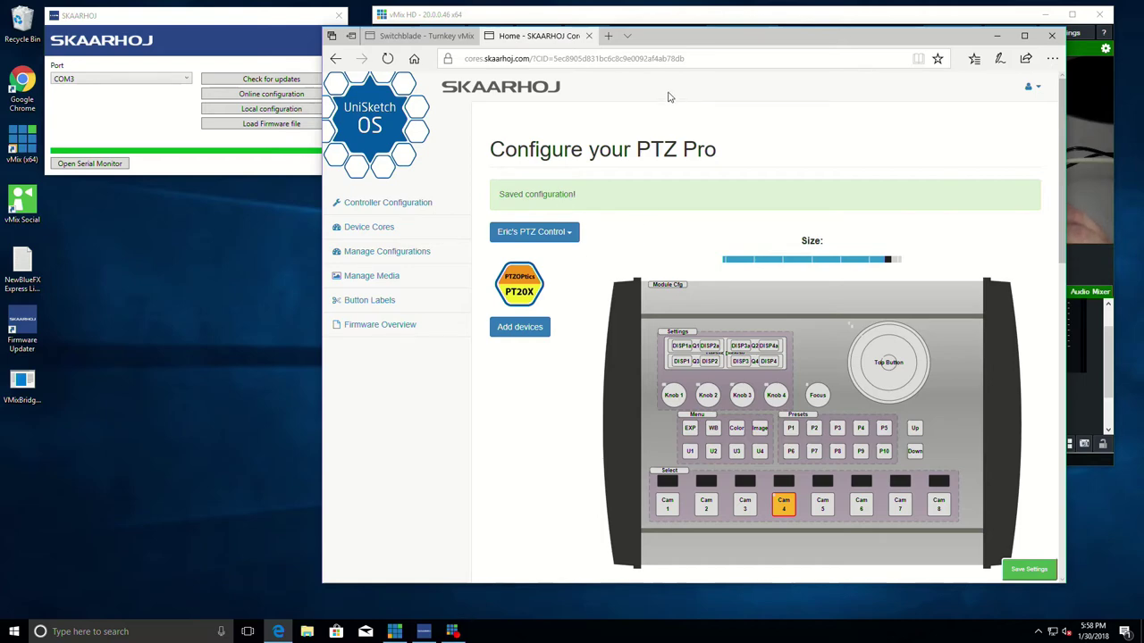
Check for controller updates in the SKAARHOJ updater and bring the vMix window back to the front
left_click_drag(688, 44, 718, 44)
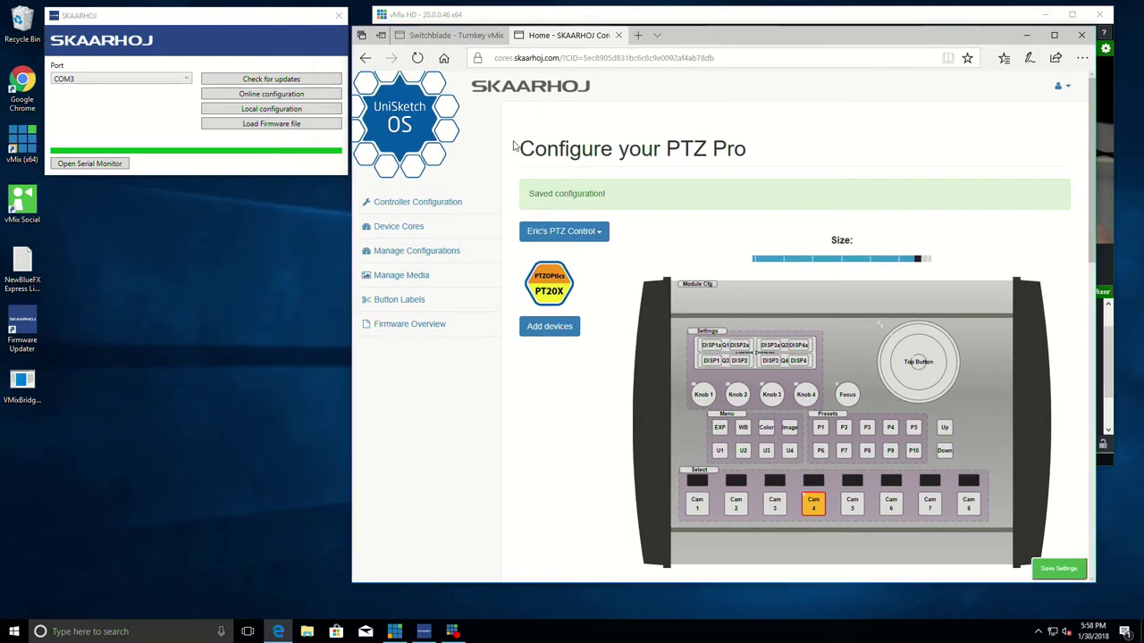
left_click_drag(274, 31, 277, 34)
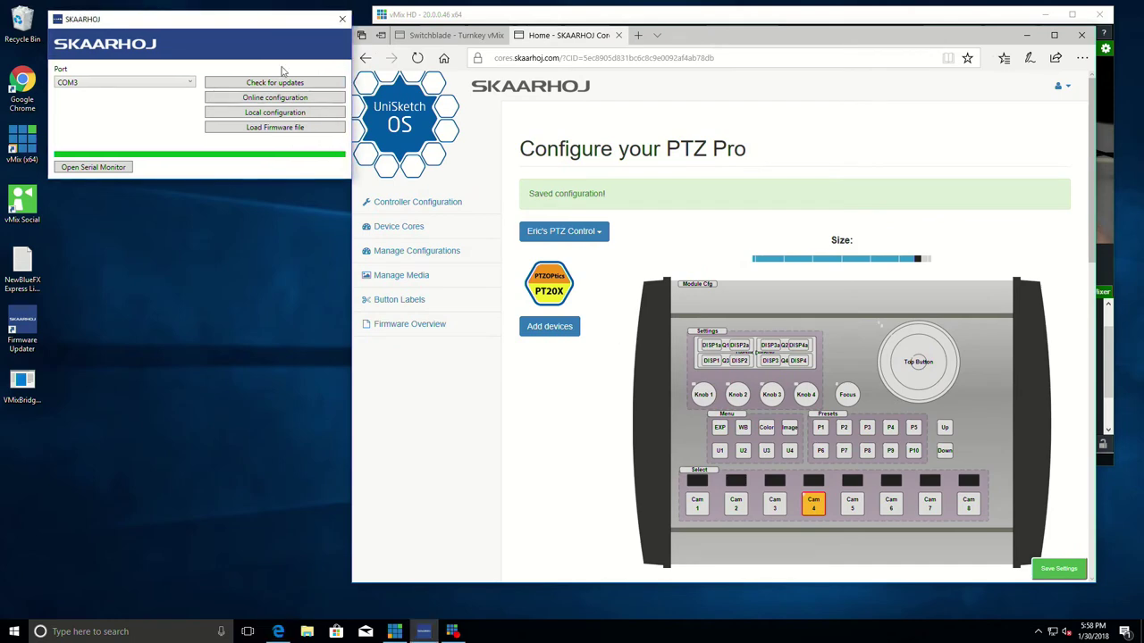
left_click(255, 83)
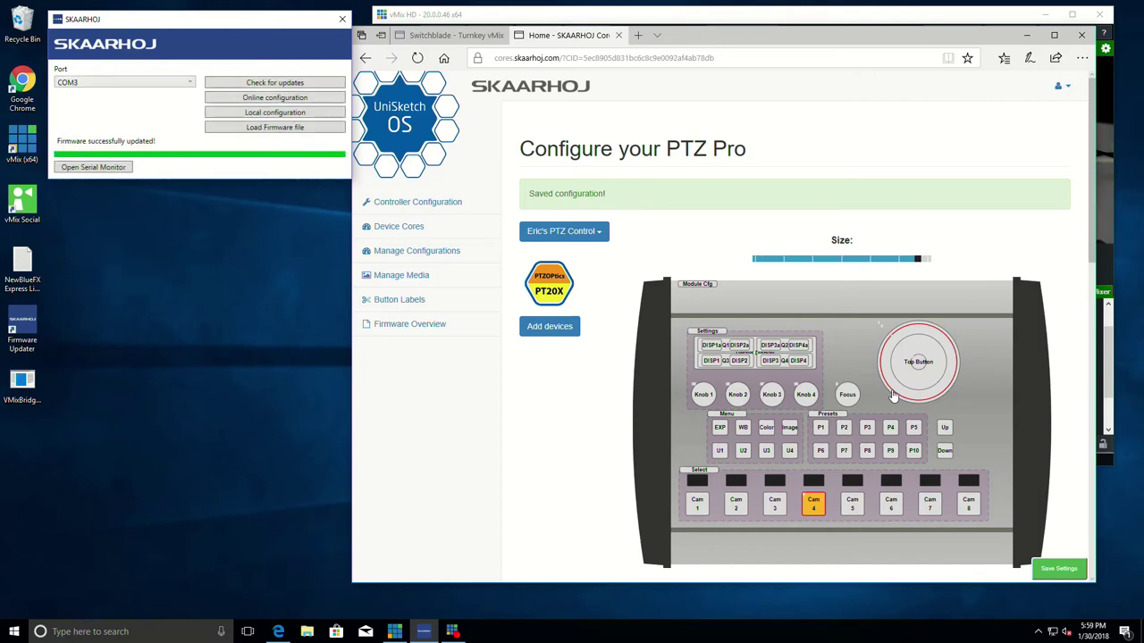
left_click(913, 17)
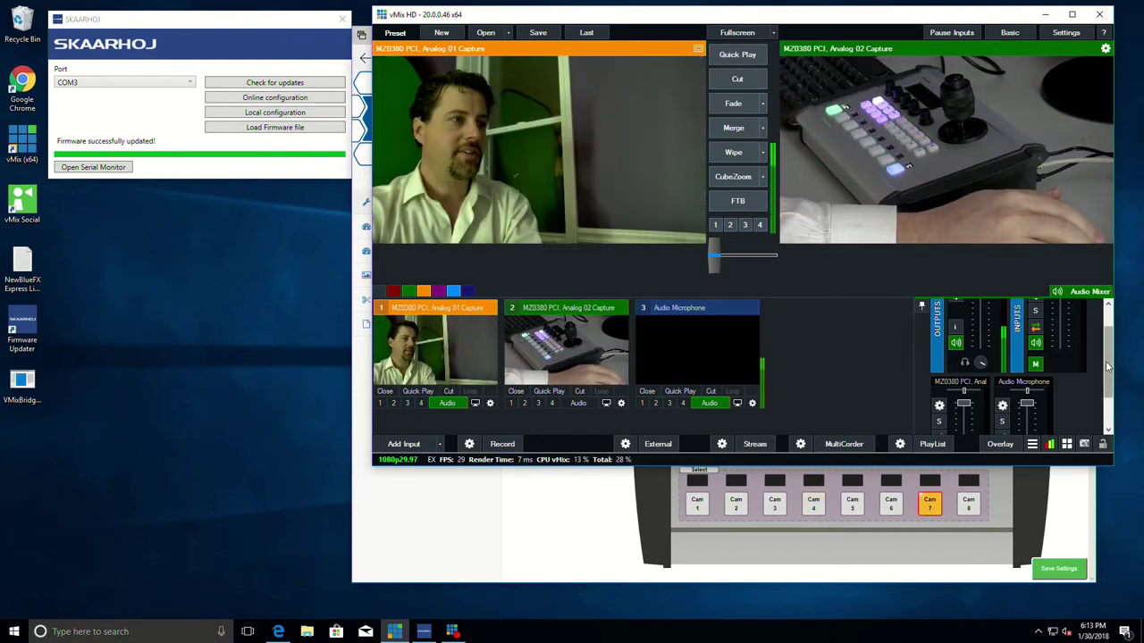
Switch back to the SKAARHOJ configuration page, add VMix as another device core and save the device settings
left_click(603, 541)
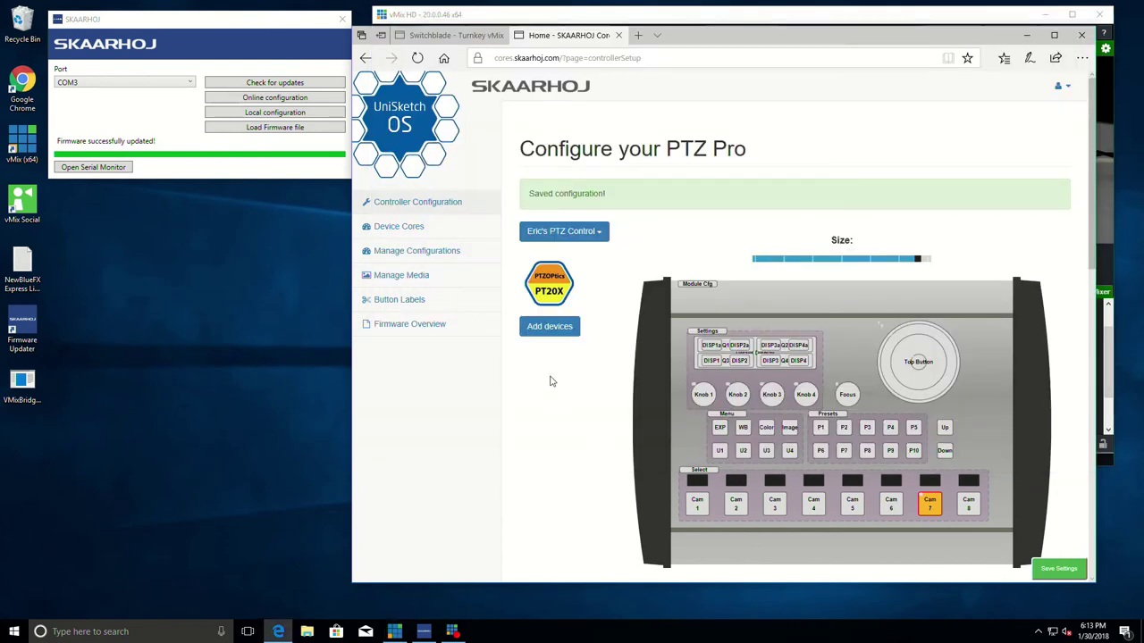
left_click(399, 229)
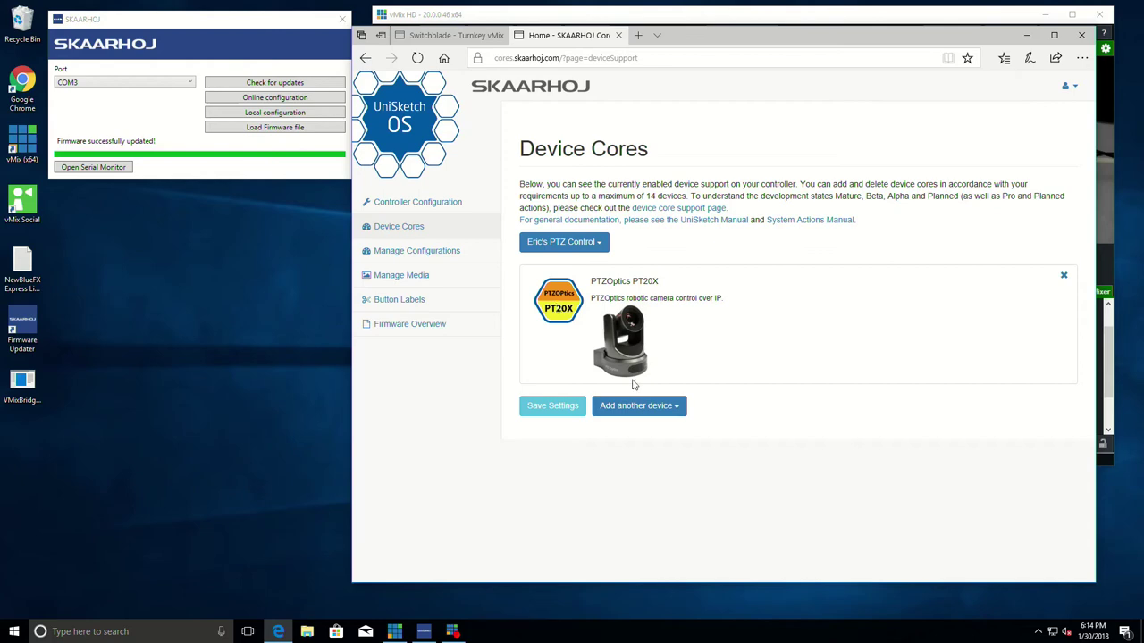
left_click(662, 408)
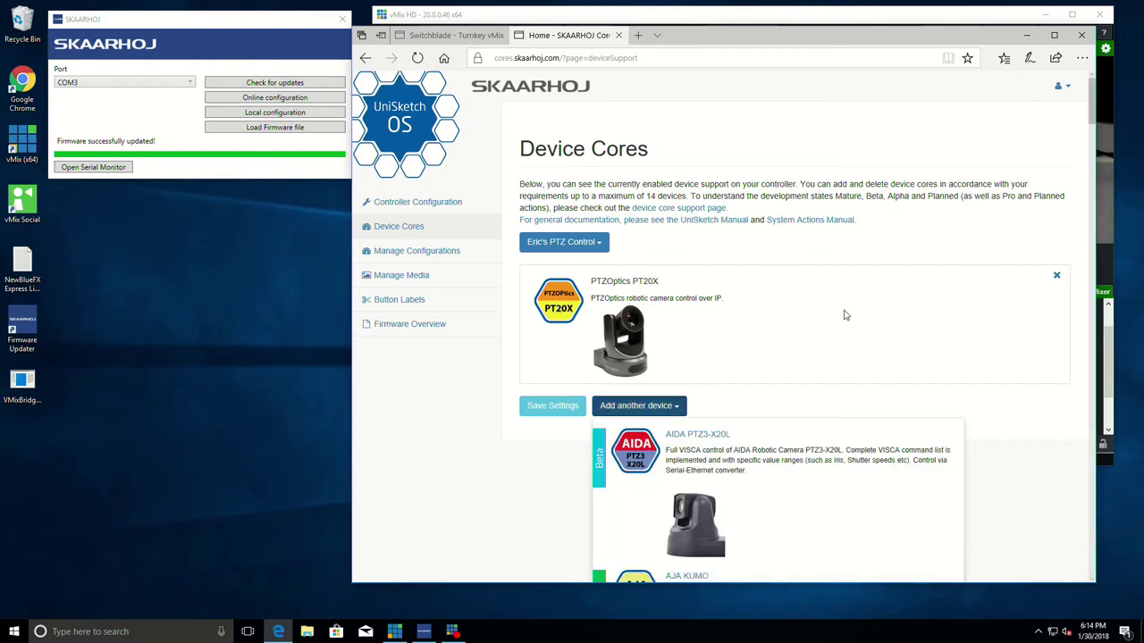
left_click_drag(1091, 111, 1063, 564)
left_click(635, 335)
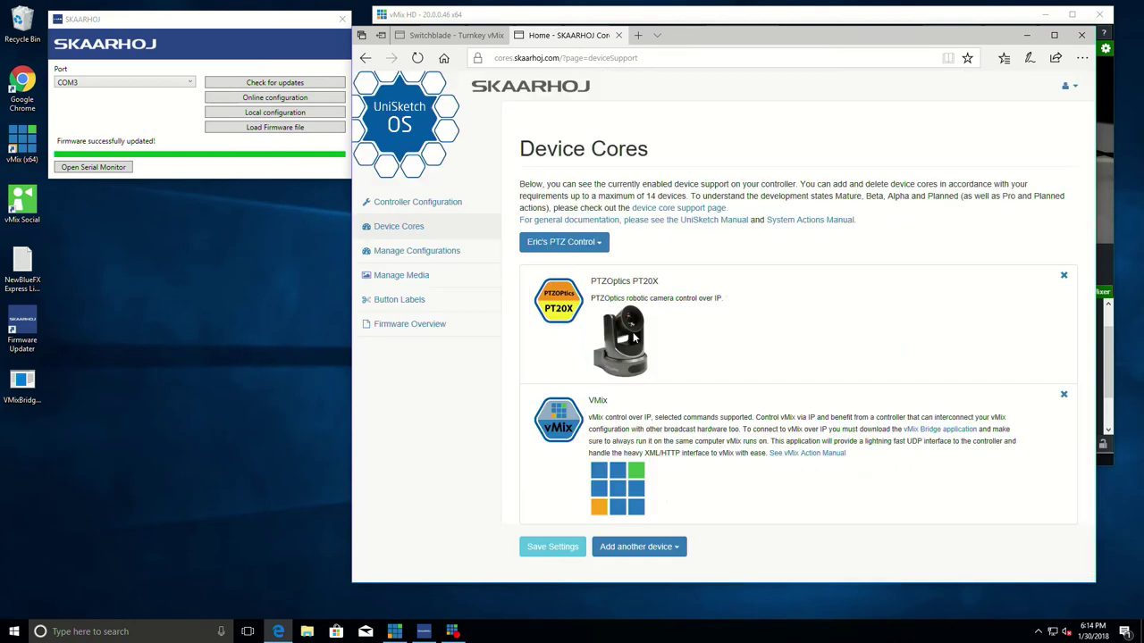
left_click(543, 545)
In the controller configuration, assign Cam 5's Exp state the action VMix: Active Src with Input: 1 and the Hold Down option
left_click(436, 208)
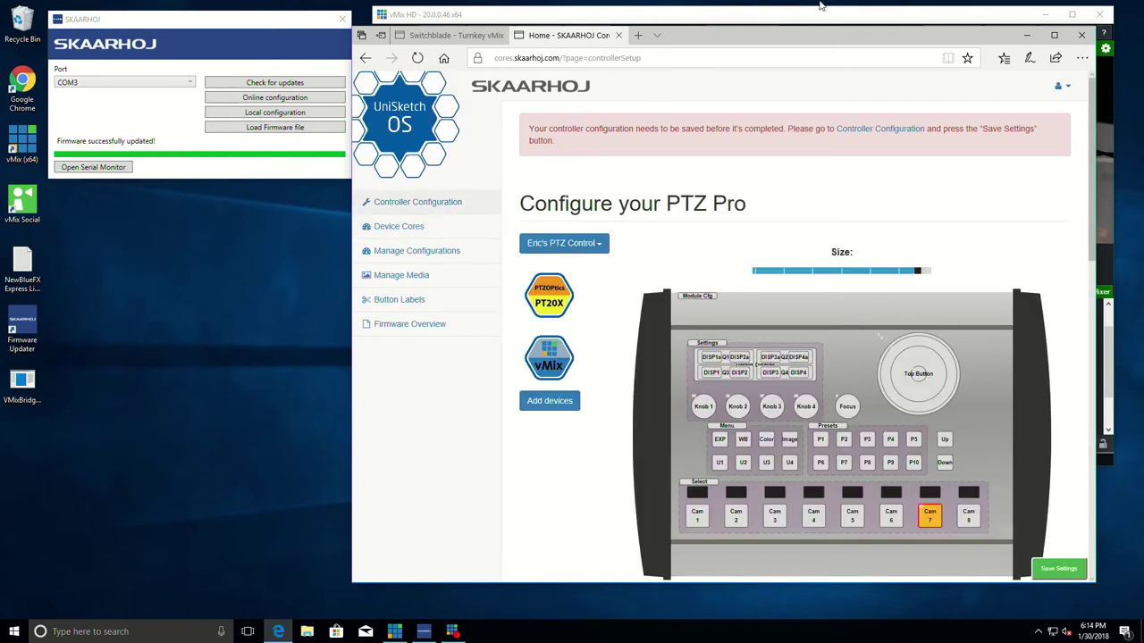
left_click_drag(1090, 135, 1030, 294)
scroll(882, 305, "up", 1)
left_click(852, 142)
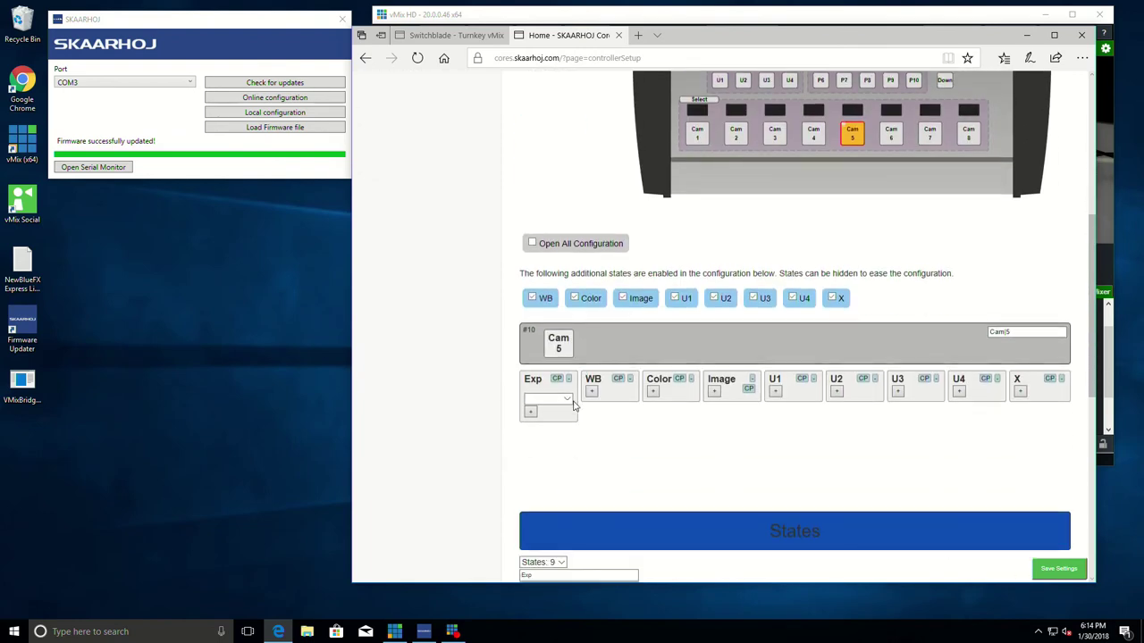
left_click(563, 398)
left_click_drag(672, 322, 676, 434)
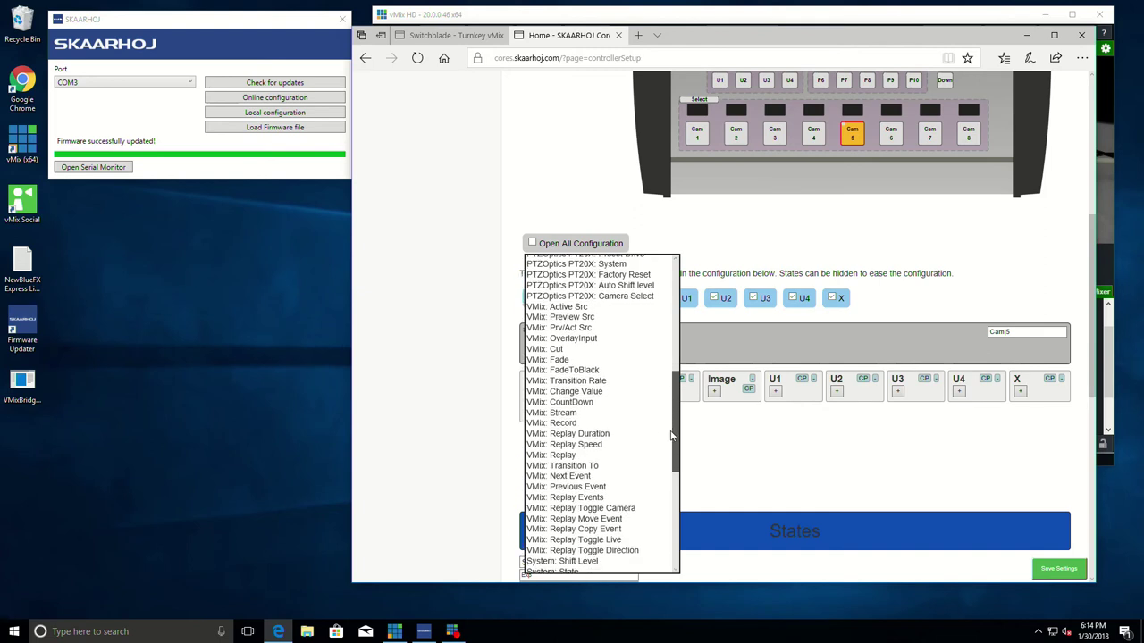
left_click(558, 307)
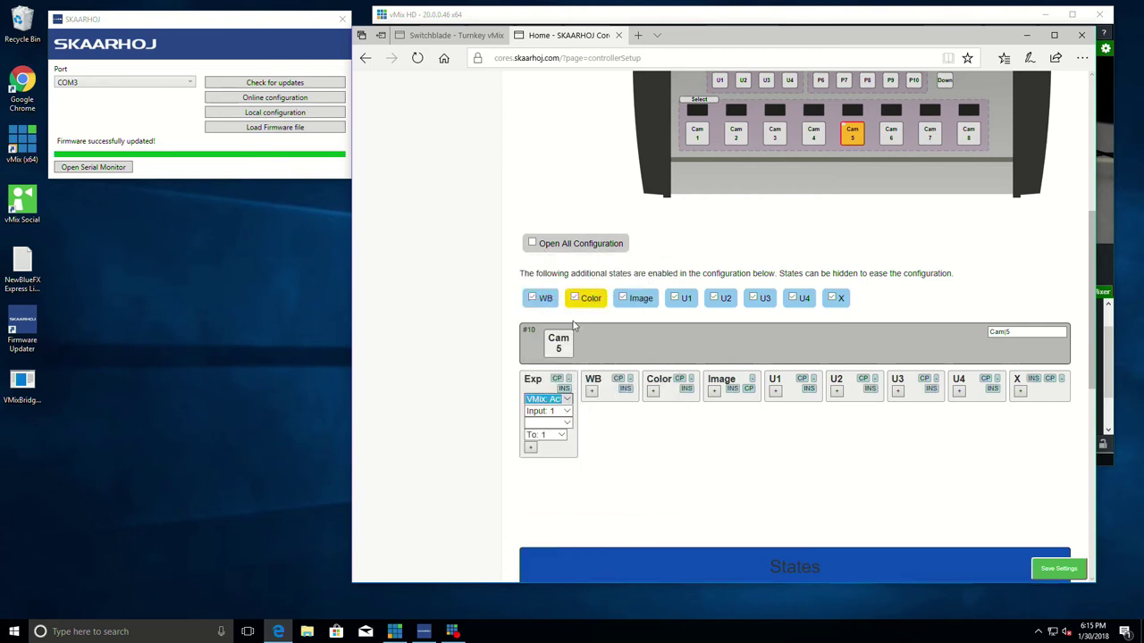
left_click(563, 434)
left_click(561, 429)
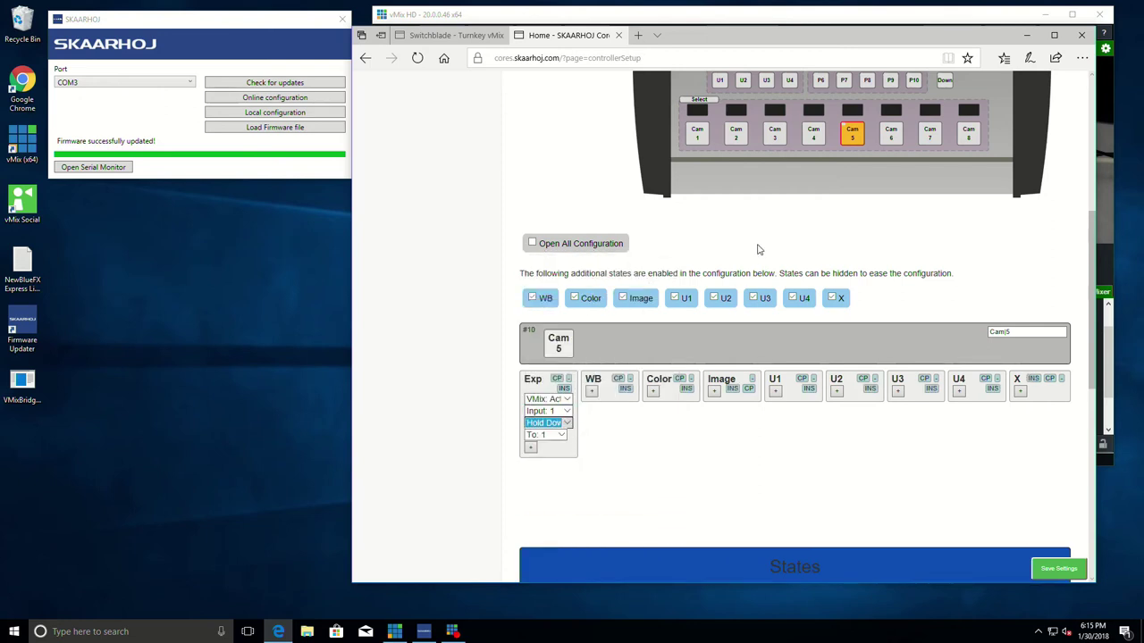
Assign Cam 6's Exp state the action VMix: Active Src with Input: 2 and choose its hold option
left_click(892, 134)
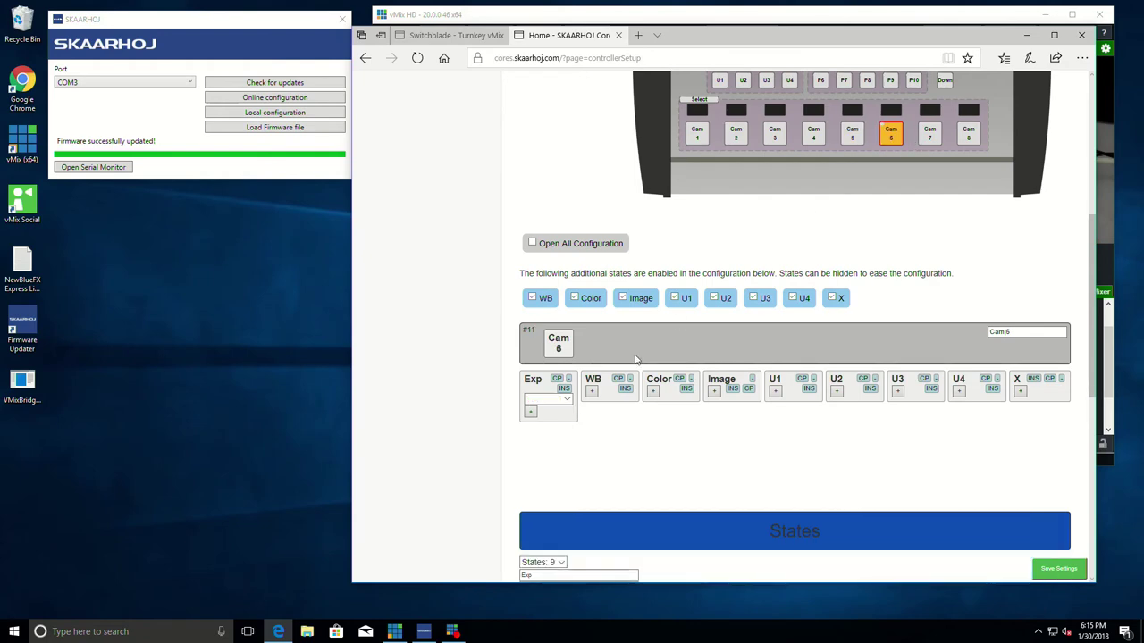
left_click(571, 400)
scroll(572, 402, "down", 3)
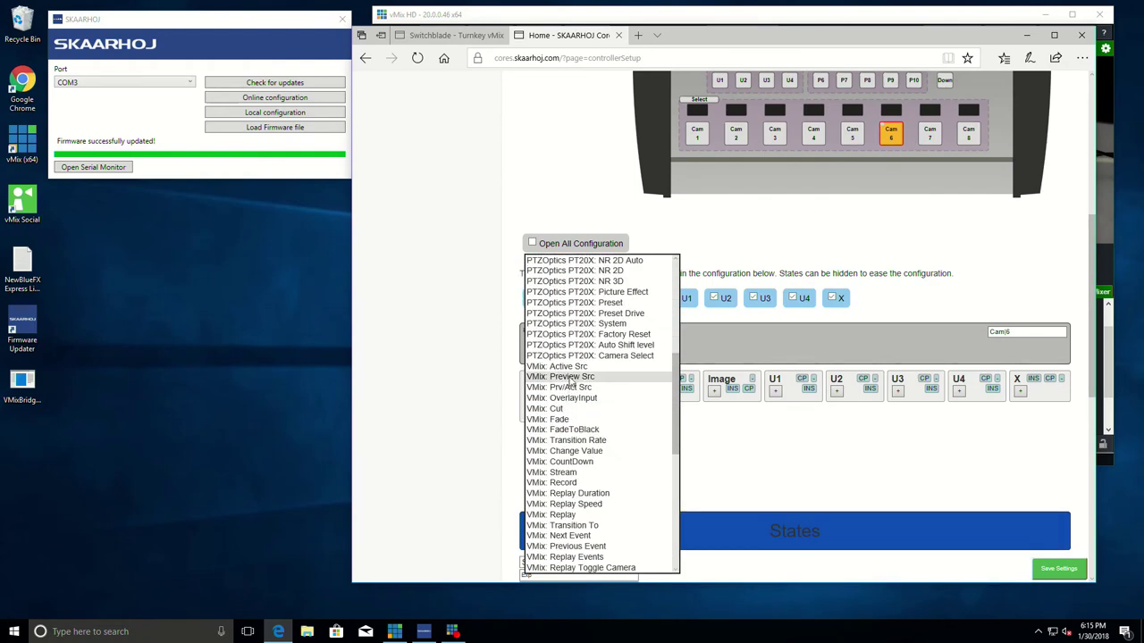
left_click(569, 371)
left_click(569, 420)
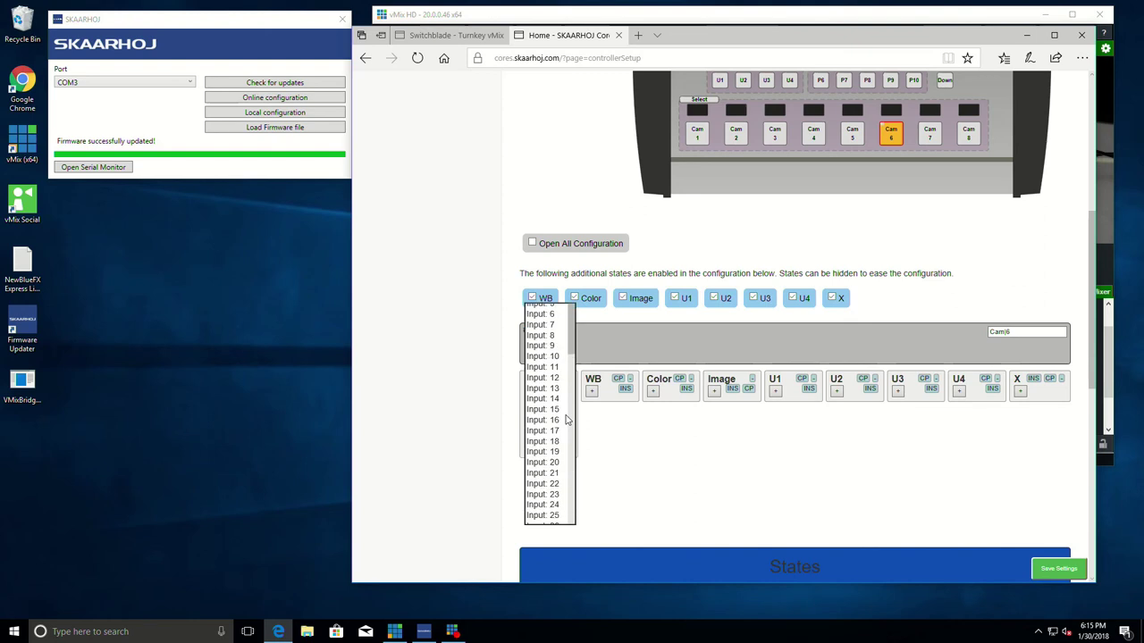
left_click(545, 271)
left_click(547, 422)
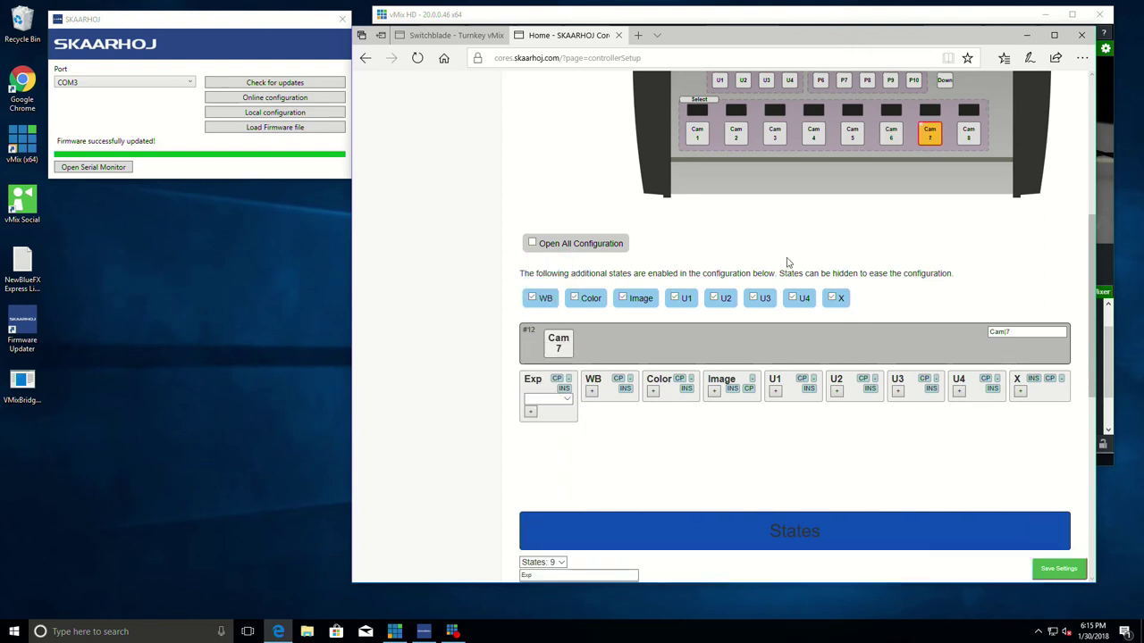
Assign Cam 7's Exp state the action VMix: Fade
left_click(565, 400)
scroll(585, 390, "down", 5)
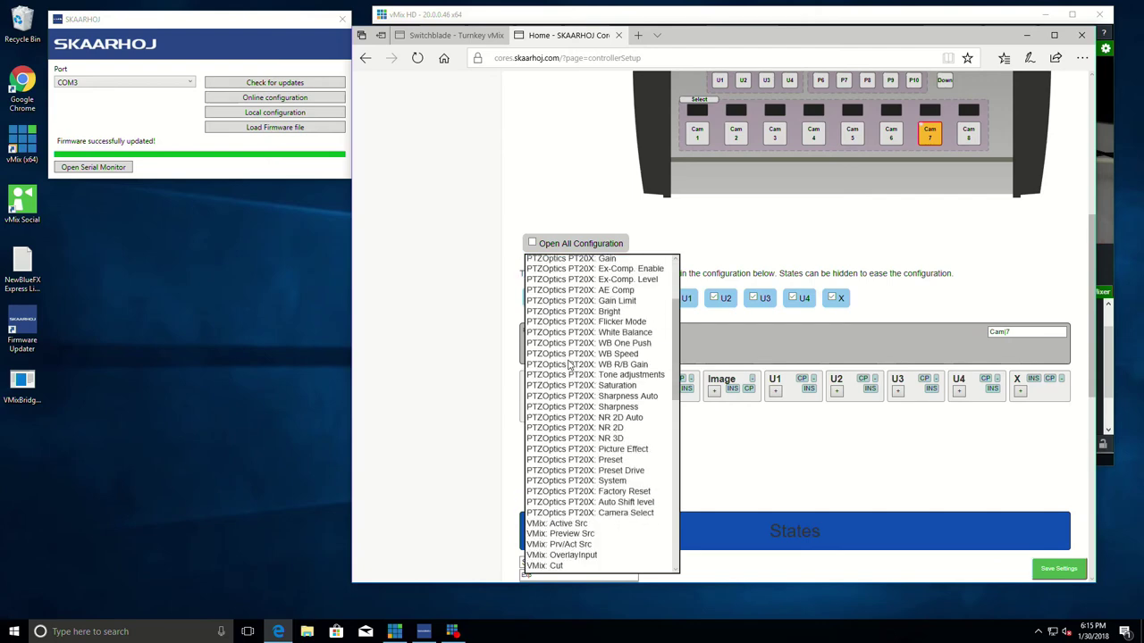
left_click(549, 419)
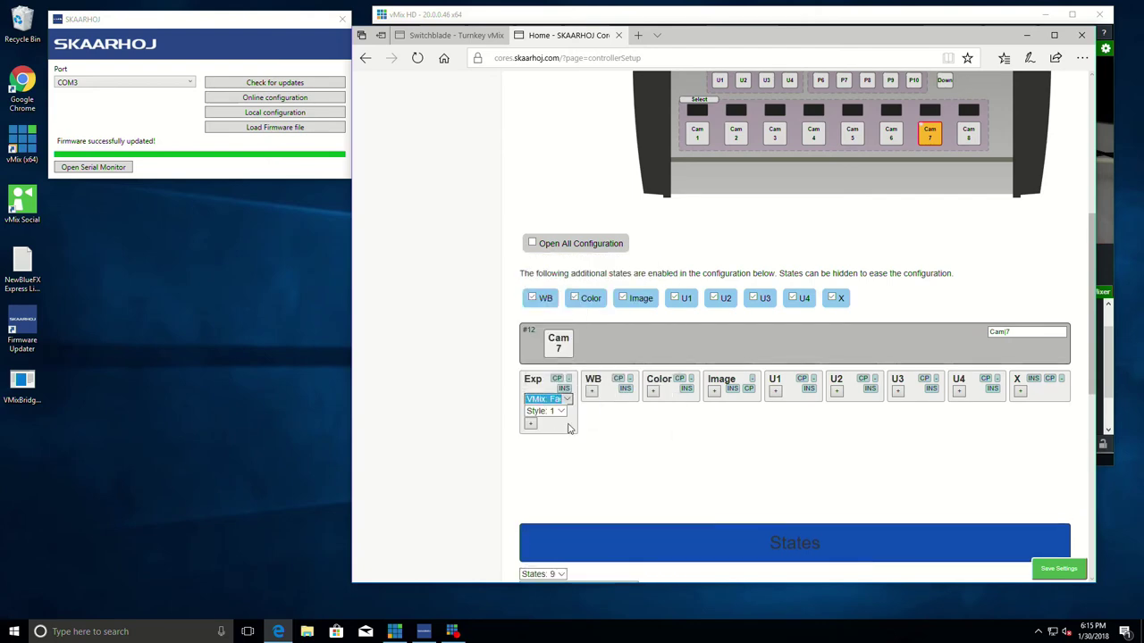
Enable the VMix device in Devices Settings and set its IP address to 192.168.1.141
scroll(1091, 347, "down", 6)
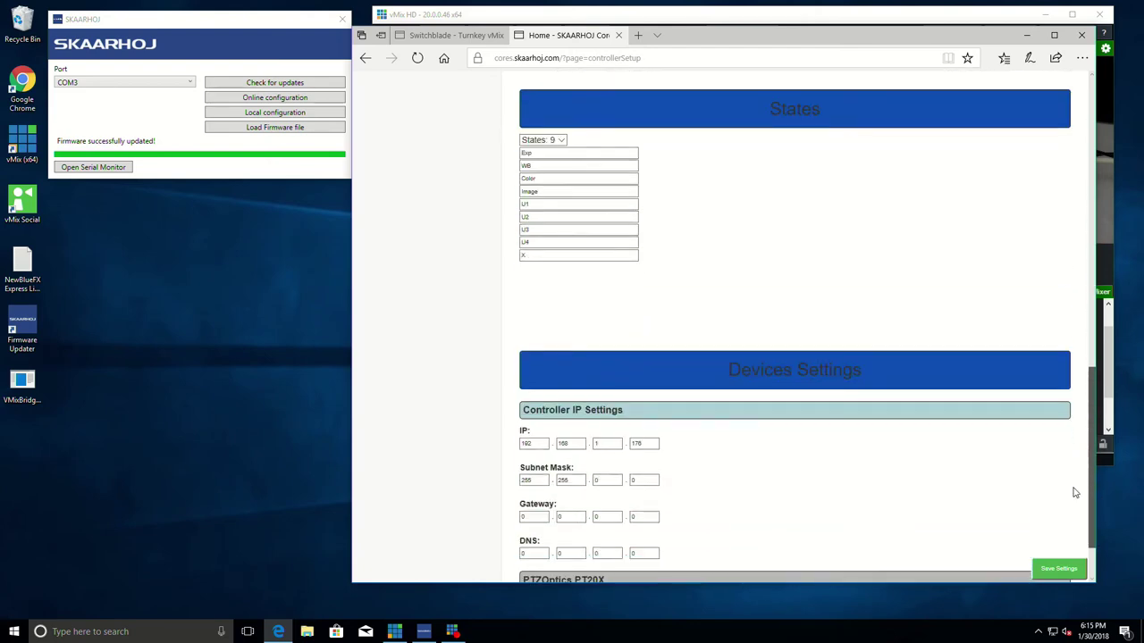
left_click(523, 575)
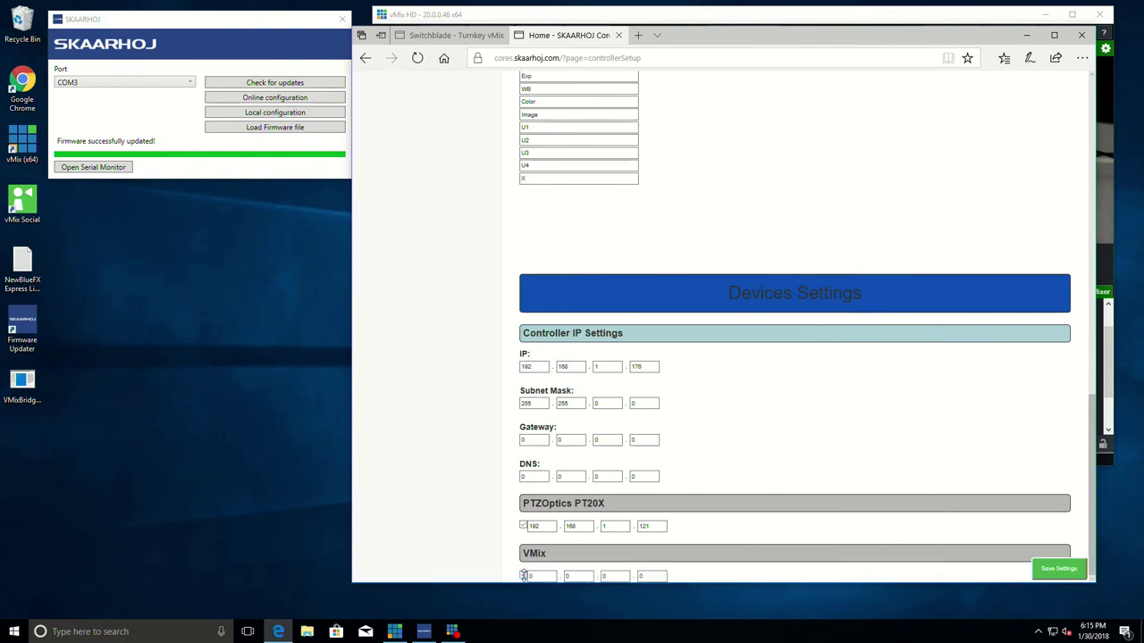
double_click(533, 577)
type("192")
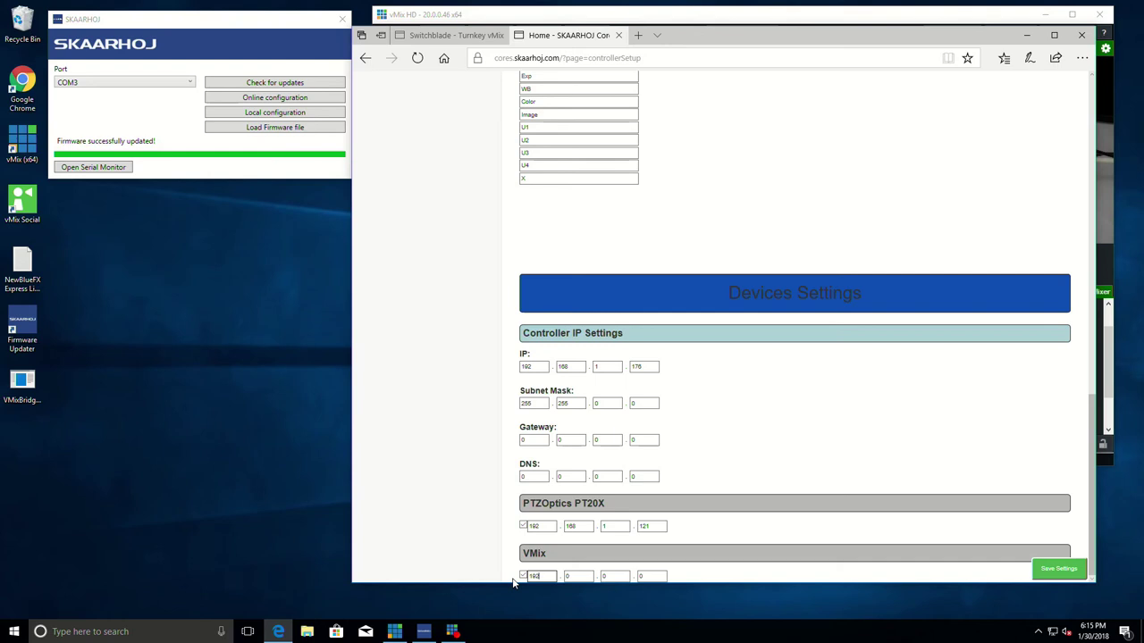
key("Tab")
type("168")
key("Tab")
type("1")
key("Tab")
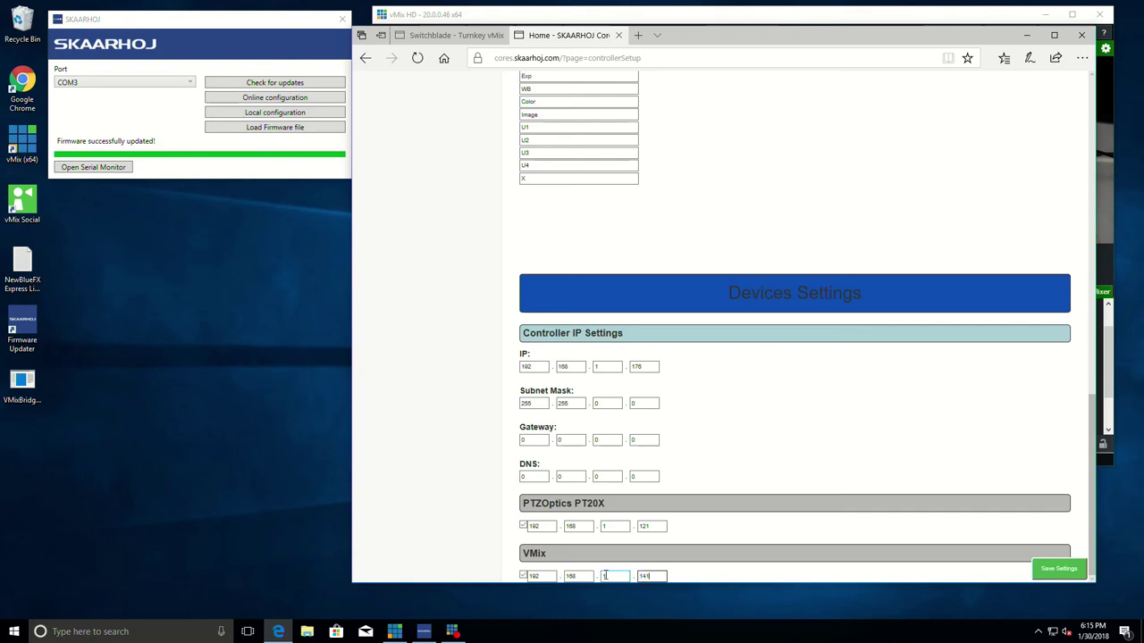
Save the controller configuration and check for updates in the SKAARHOJ updater to load it onto the controller
left_click(1057, 570)
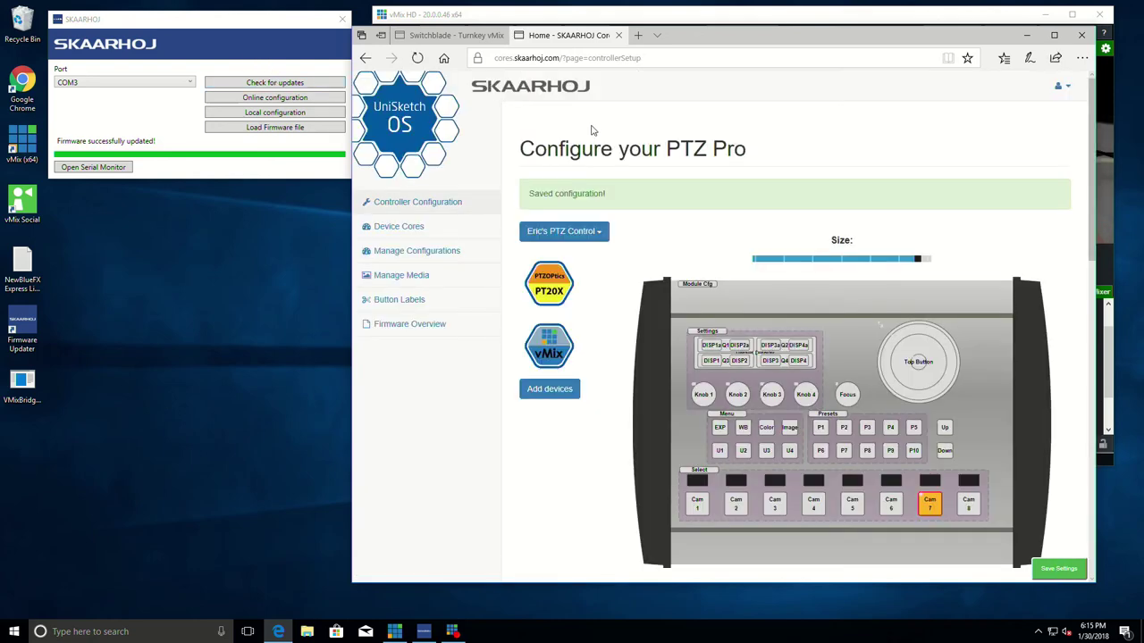
left_click(285, 85)
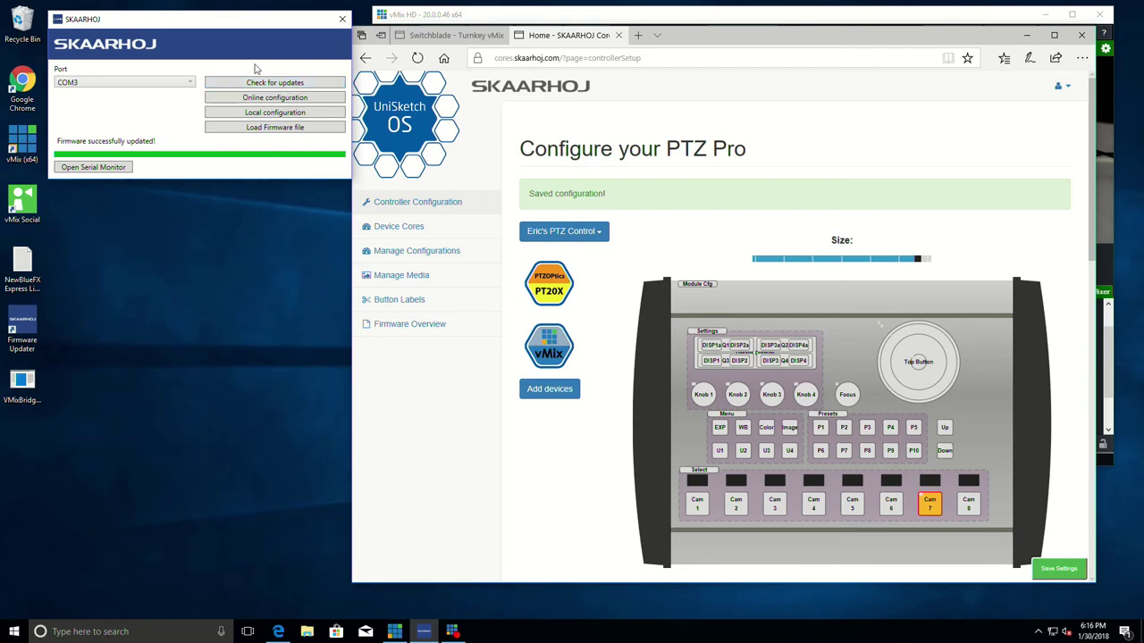
Bring vMix to the front, launch VMixBridgeV2.exe and move its console window below the vMix preview
left_click(411, 18)
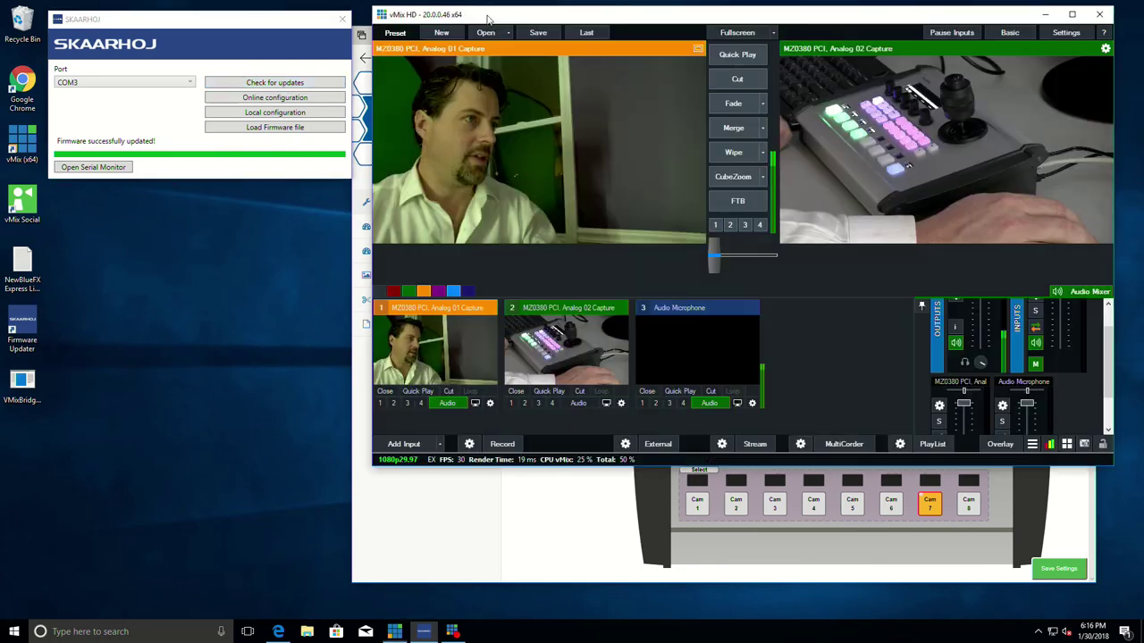
double_click(24, 383)
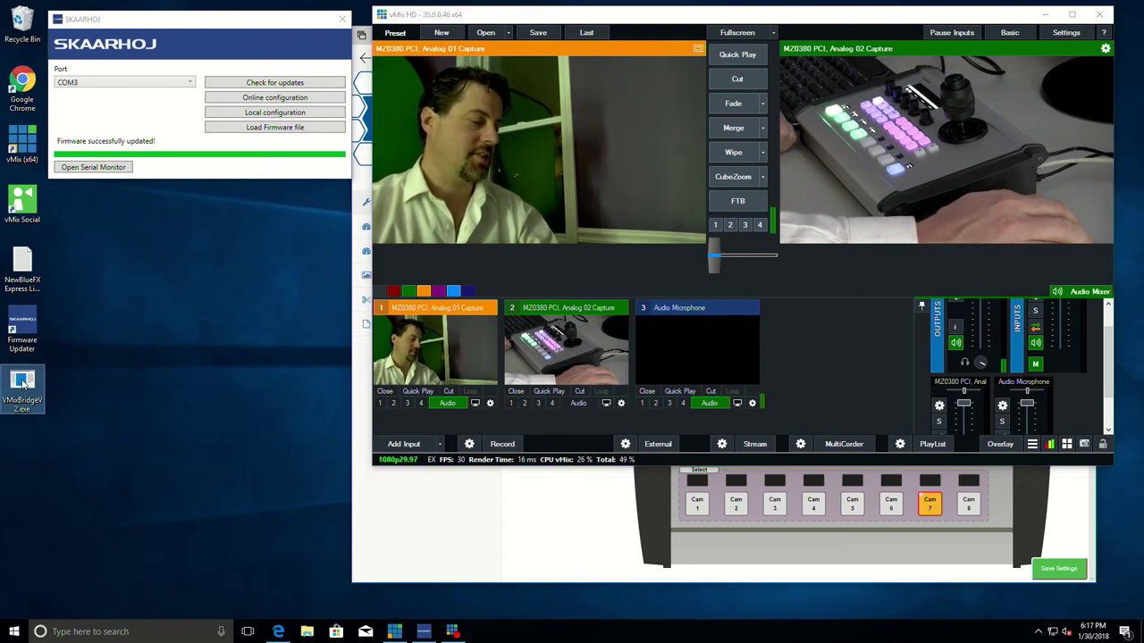
left_click_drag(337, 158, 251, 216)
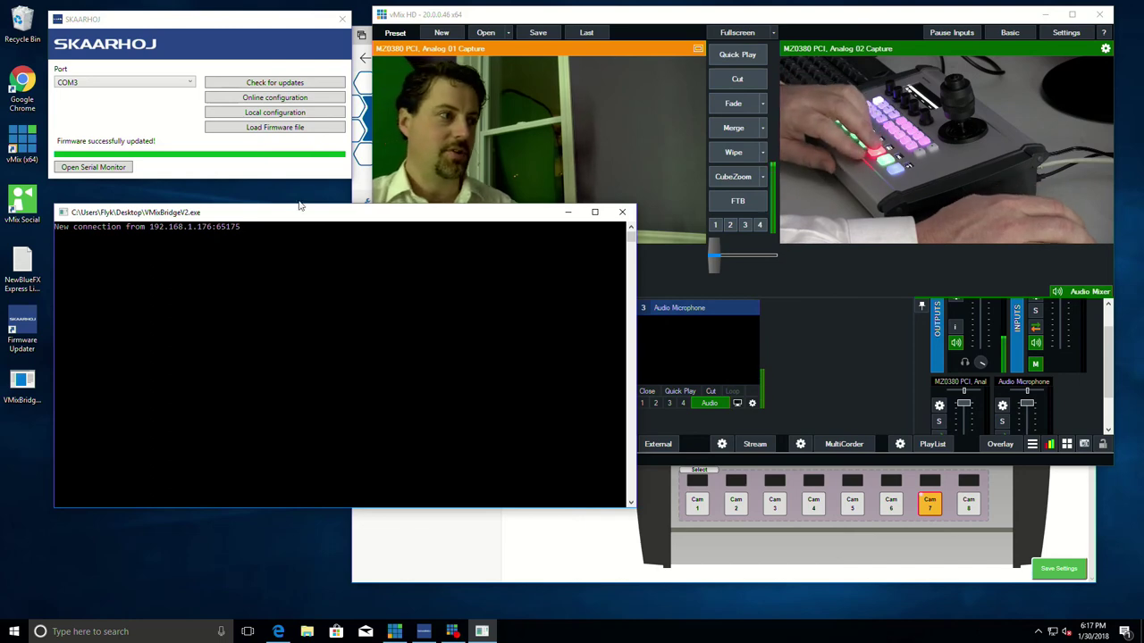
left_click_drag(294, 215, 289, 275)
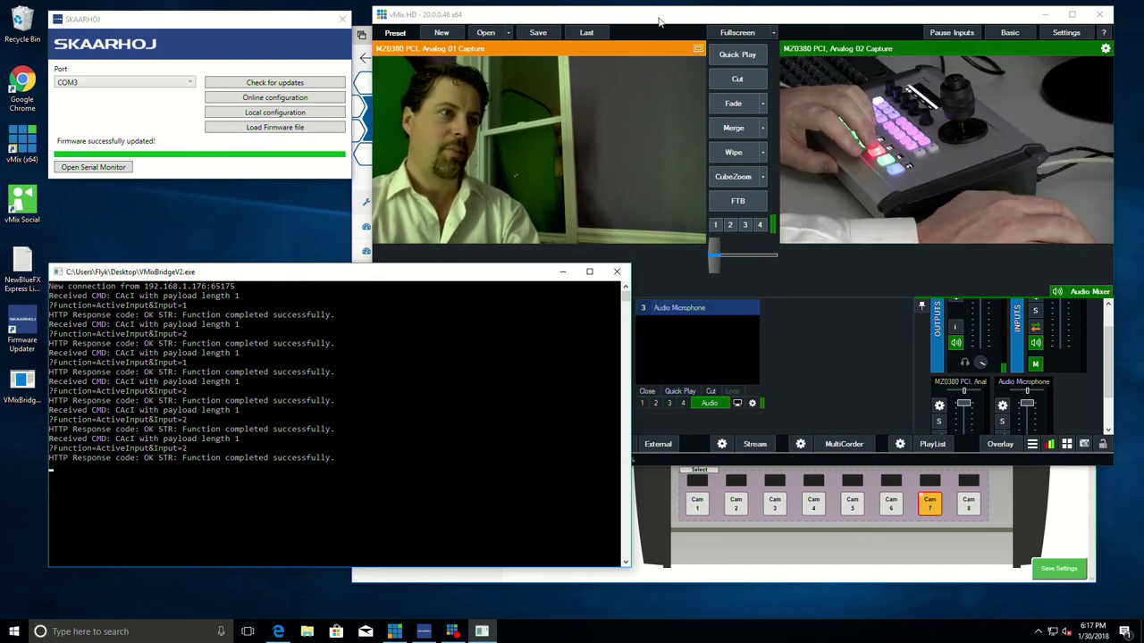
Return to vMix and cut the MZ0380 PCI, Analog 01 Capture input to the program output
left_click(659, 19)
left_click(728, 82)
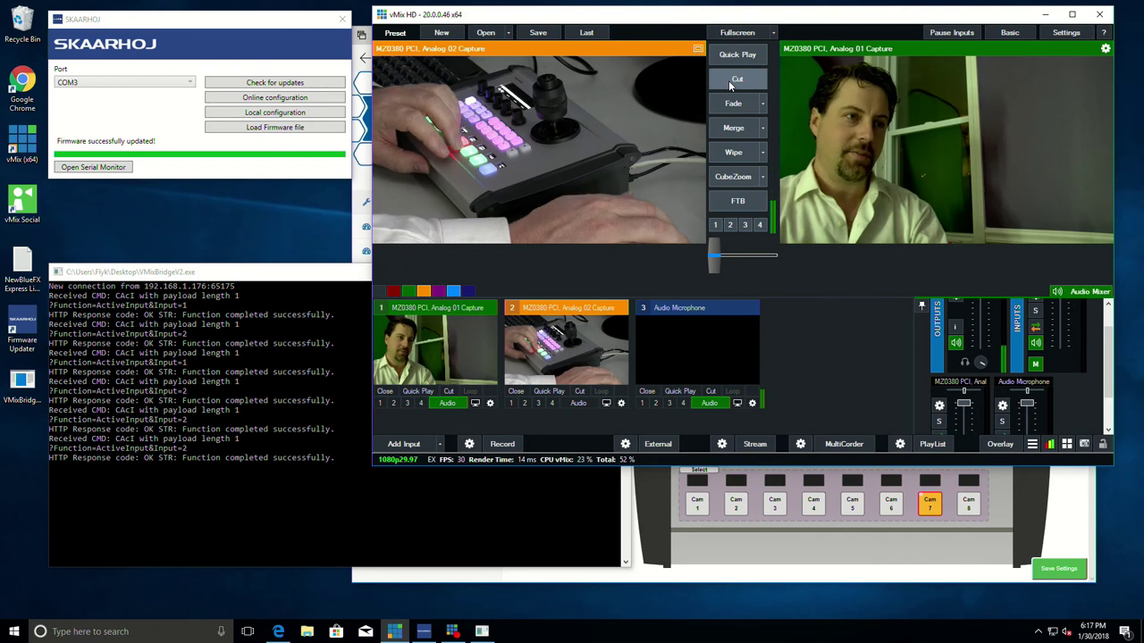